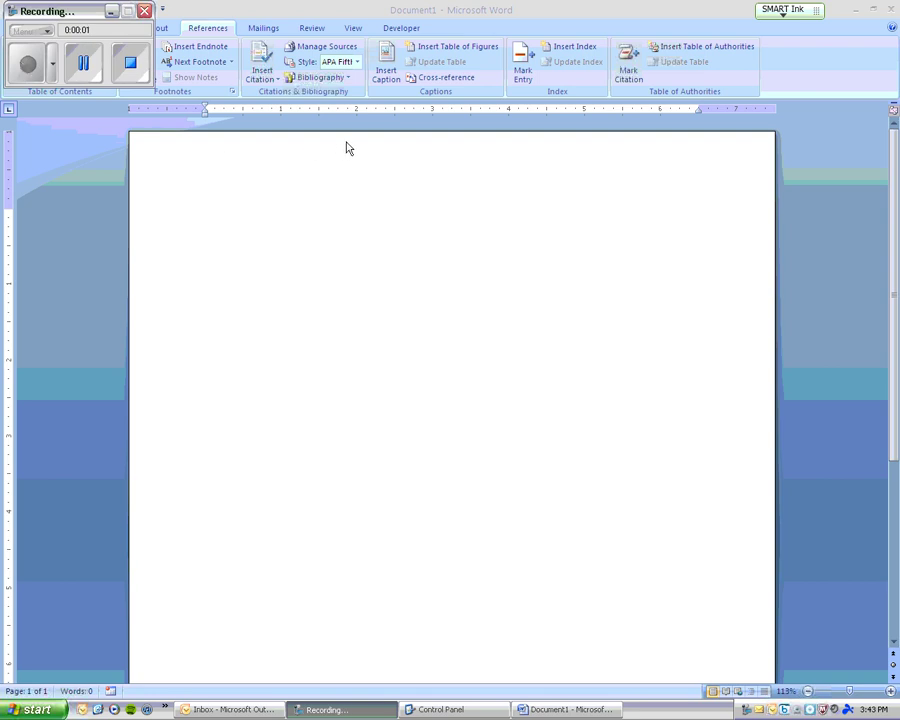
- Set the document's citation and bibliography style to MLA Seventh Edition
{"action": "left_click", "coordinate": [343, 222]}
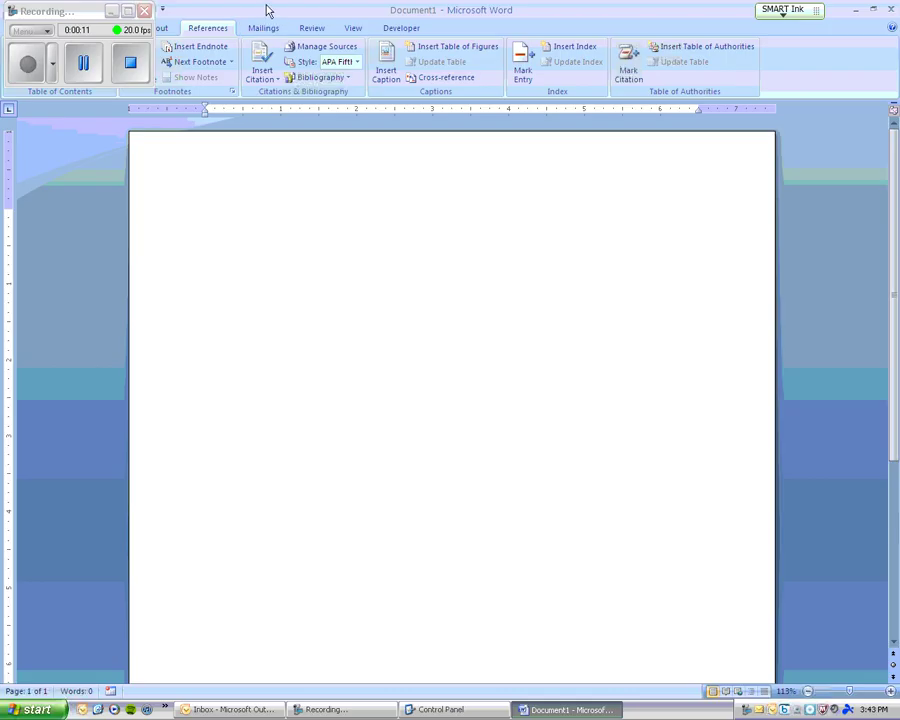
{"action": "left_click", "coordinate": [53, 31]}
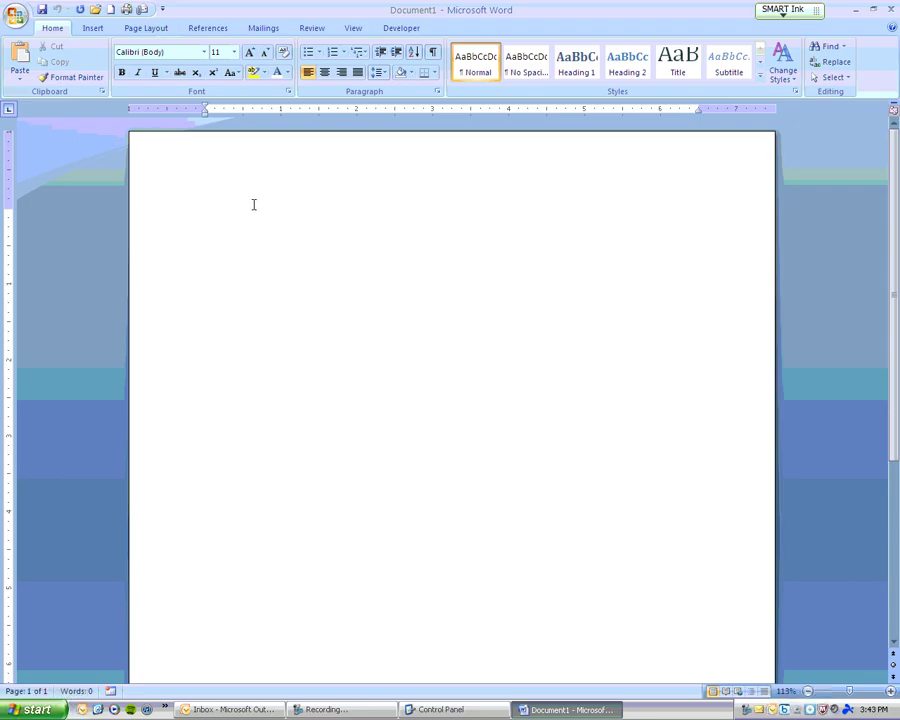
{"action": "left_click", "coordinate": [208, 35]}
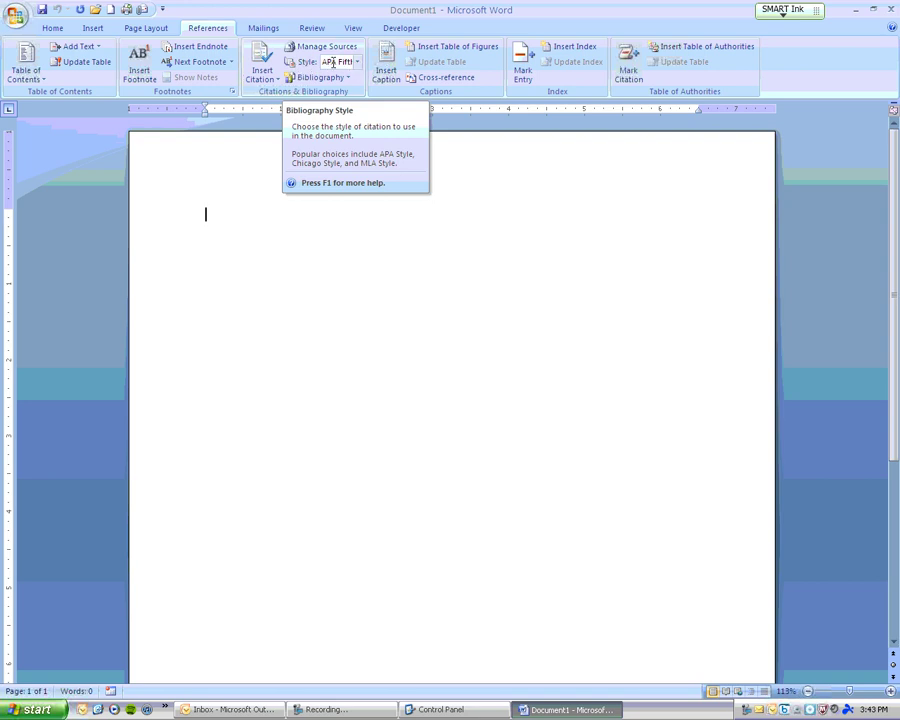
{"action": "left_click", "coordinate": [358, 63]}
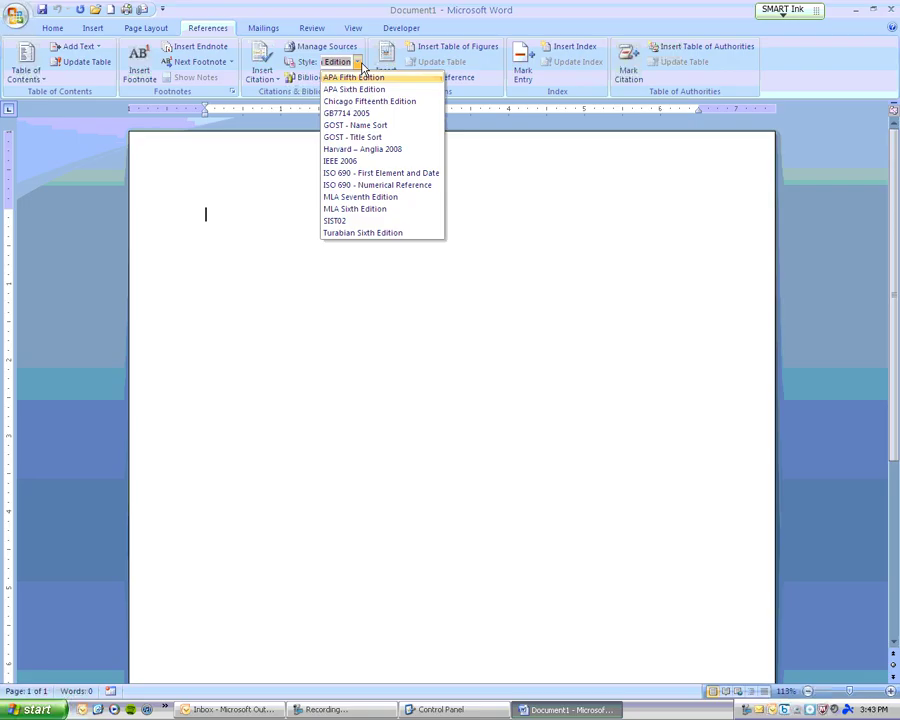
{"action": "left_click", "coordinate": [374, 199]}
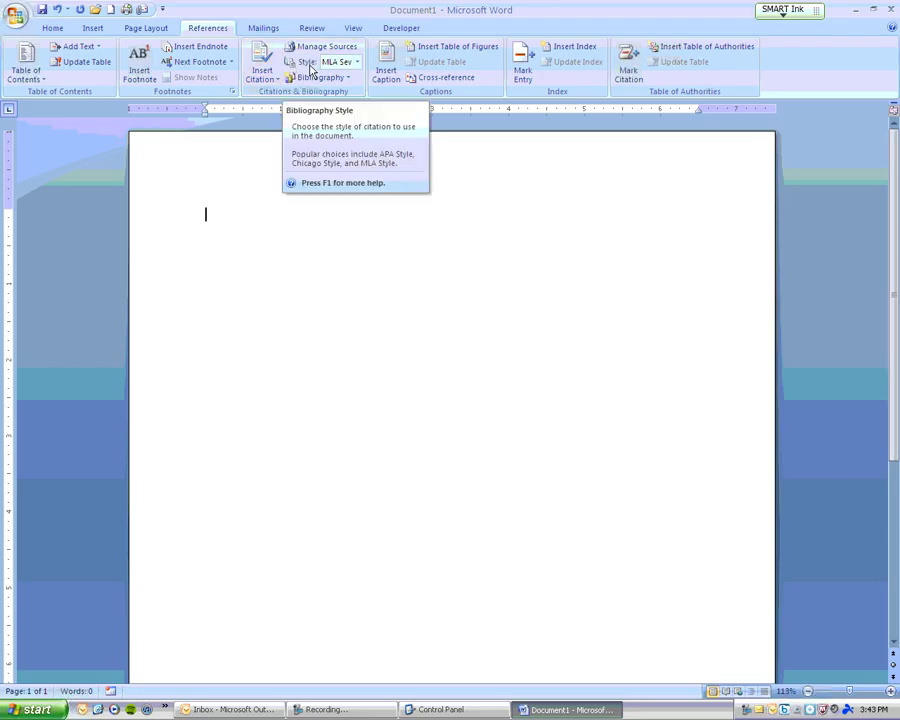
{"action": "left_click", "coordinate": [358, 63]}
{"action": "left_click", "coordinate": [360, 197]}
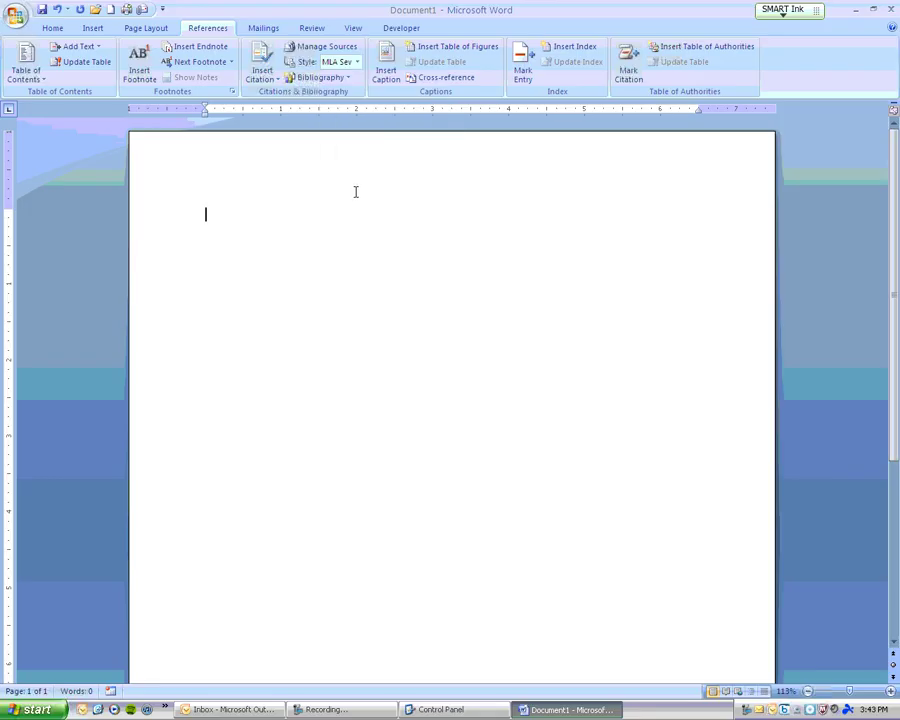
- Start a new source in the Source Manager with all bibliography fields shown
{"action": "left_click", "coordinate": [314, 50]}
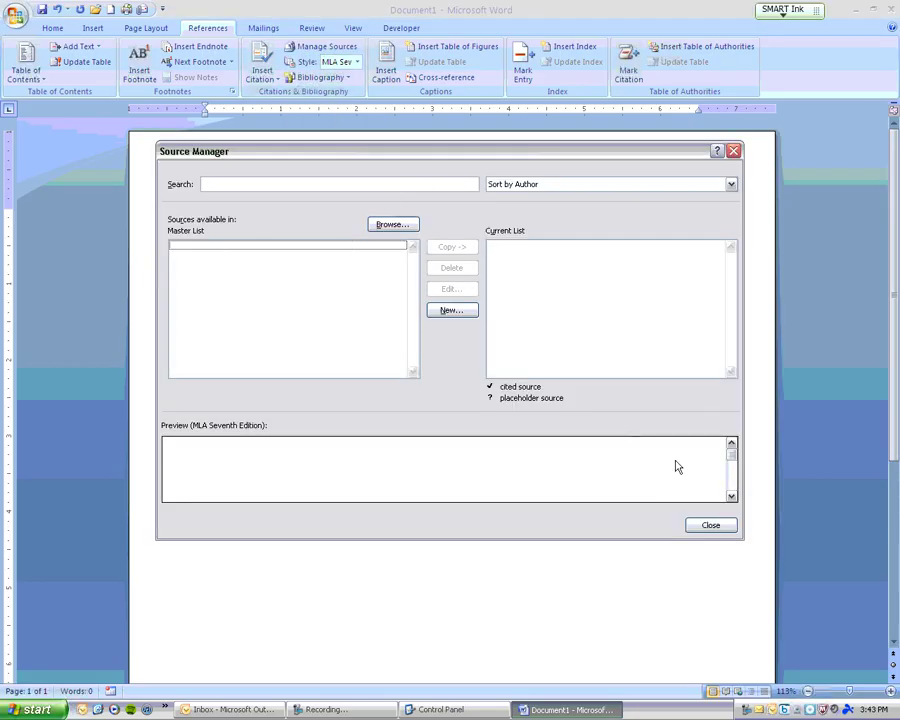
{"action": "left_click", "coordinate": [708, 525]}
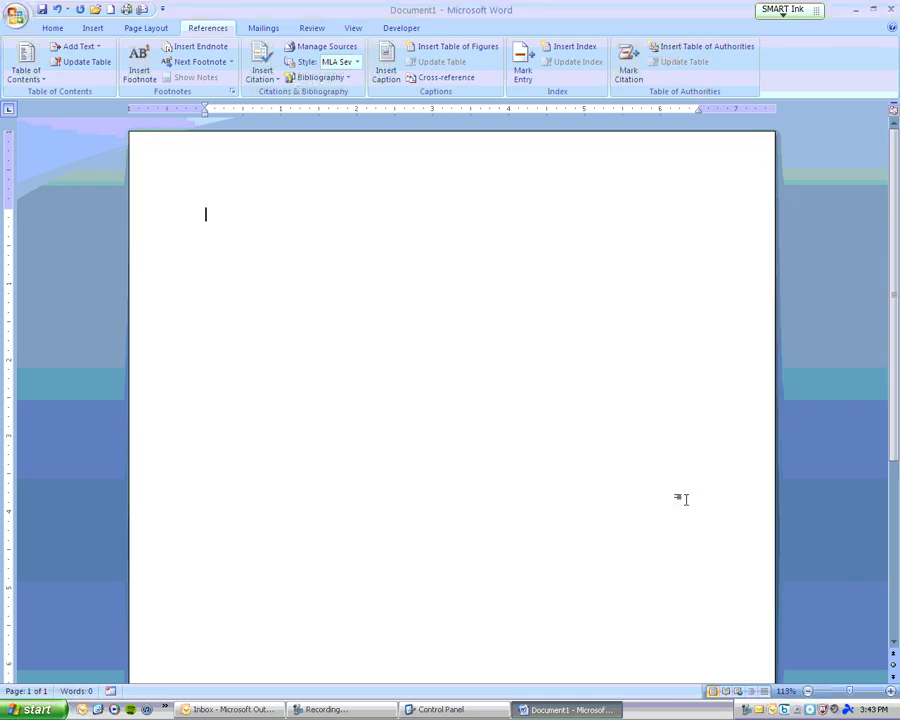
{"action": "left_click", "coordinate": [318, 47]}
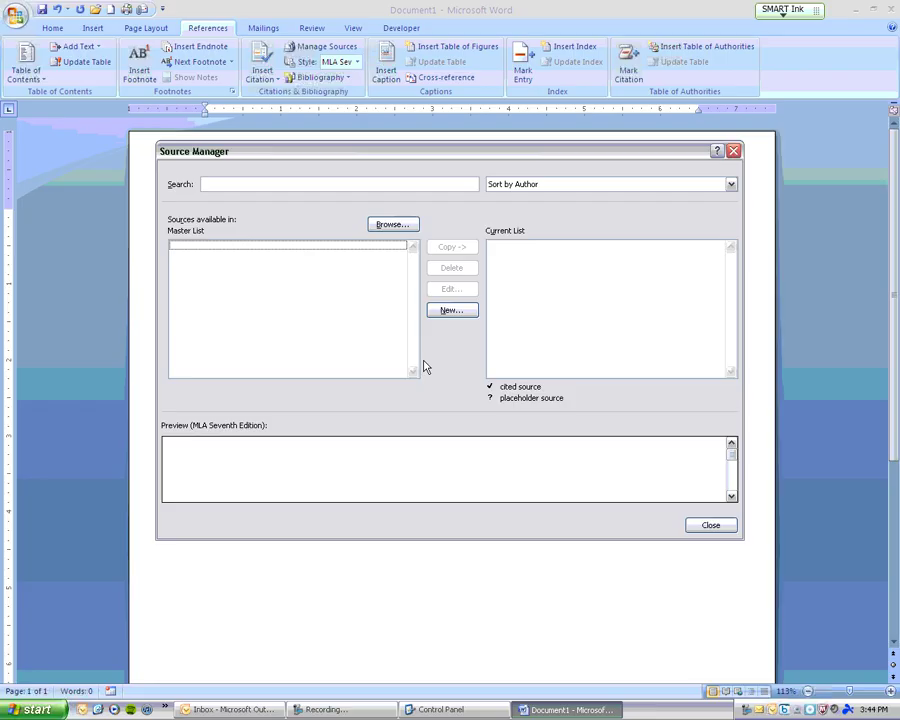
{"action": "left_click", "coordinate": [451, 311]}
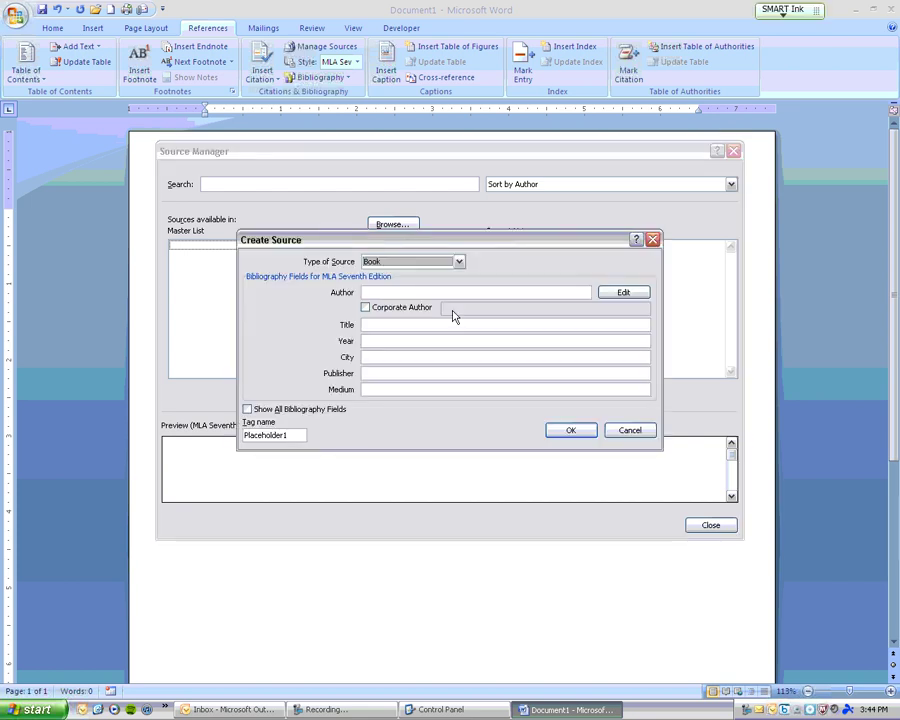
{"action": "left_click", "coordinate": [248, 409]}
{"action": "left_click", "coordinate": [248, 490]}
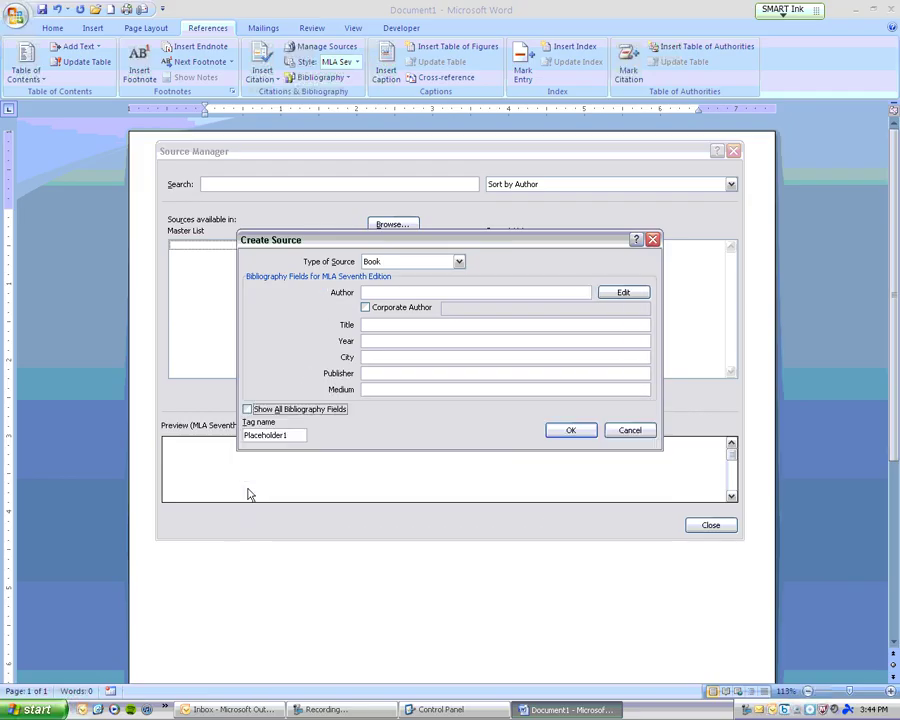
{"action": "left_click", "coordinate": [248, 409]}
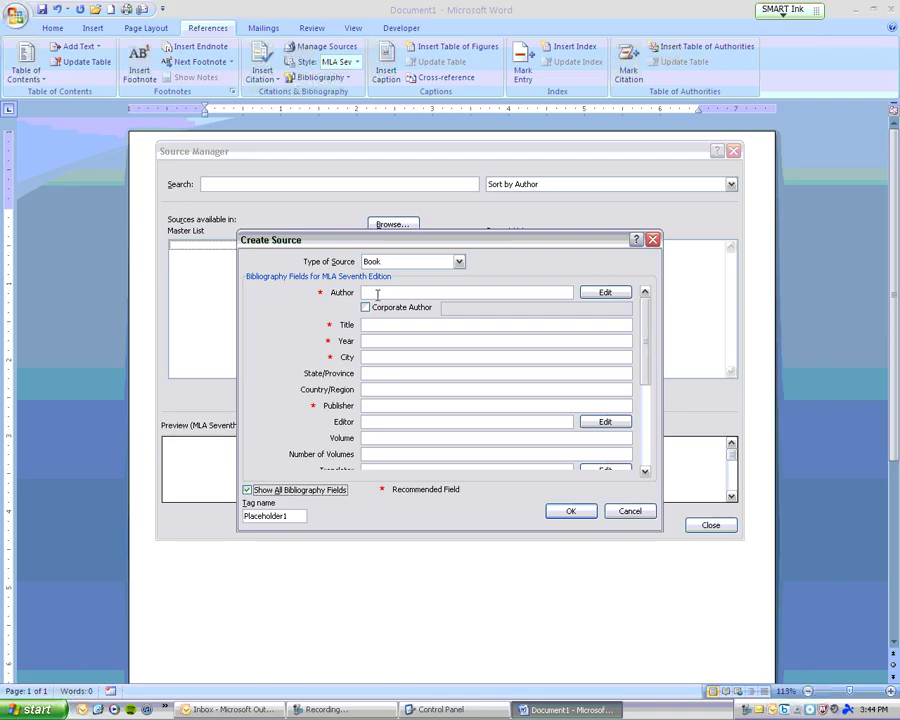
{"action": "left_click", "coordinate": [248, 490]}
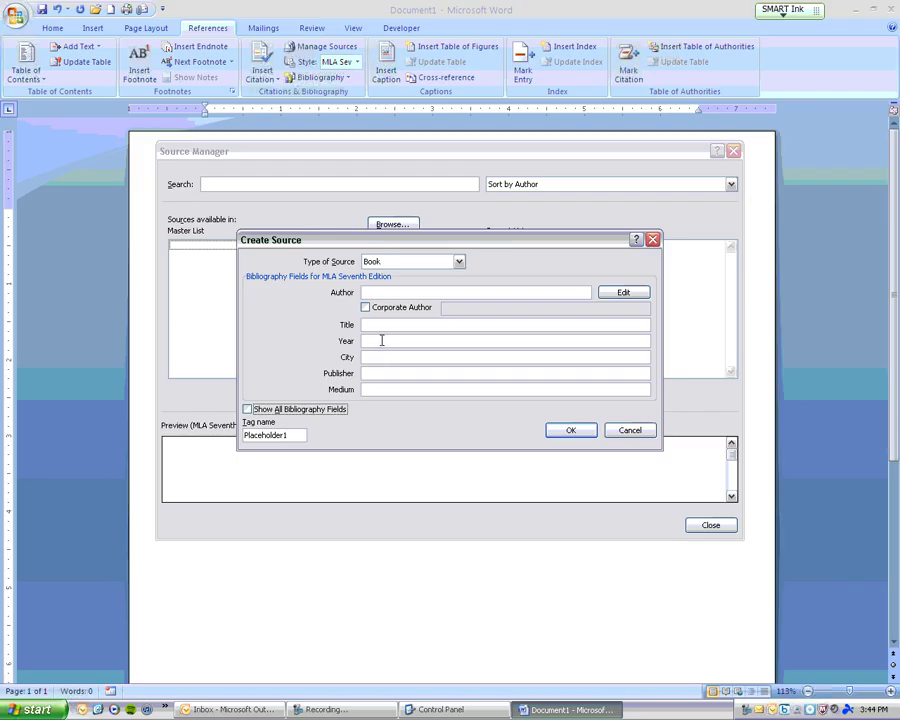
{"action": "left_click", "coordinate": [401, 261]}
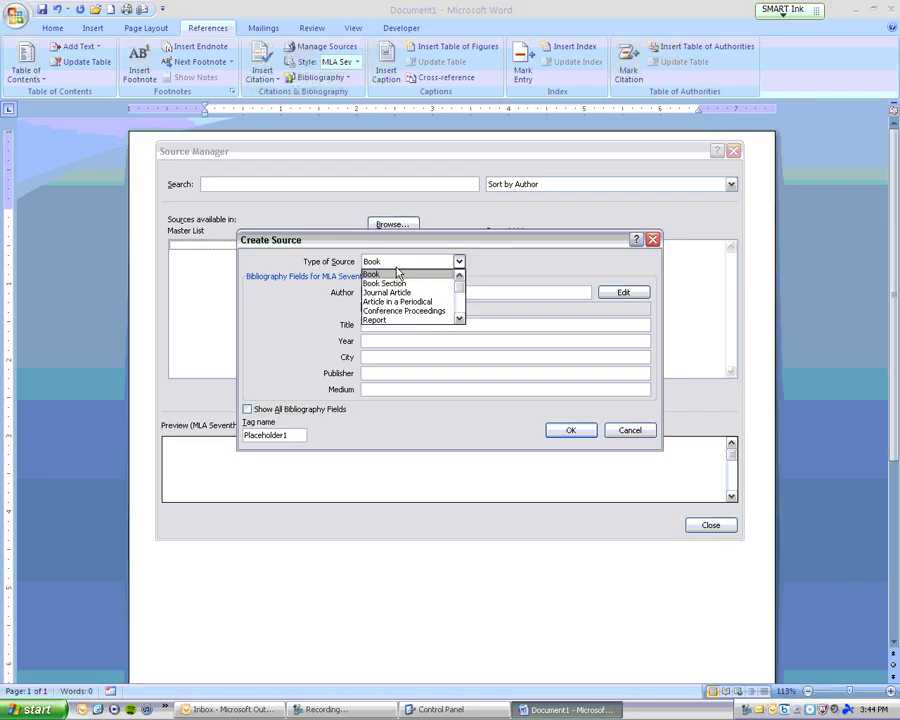
{"action": "left_click", "coordinate": [248, 409]}
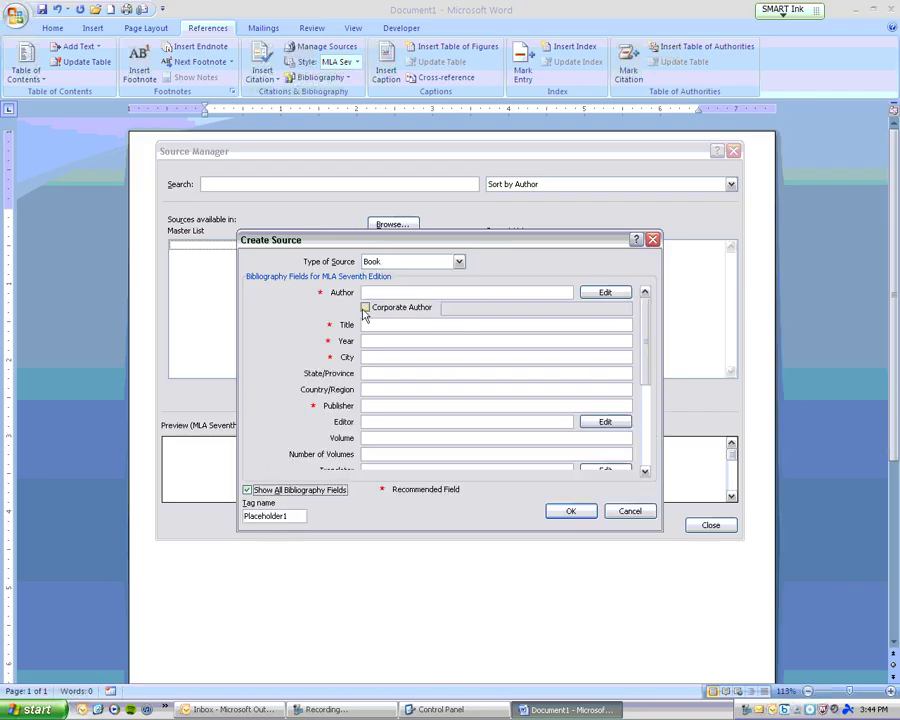
- Set the type of the new source to Web site
{"action": "left_click", "coordinate": [385, 261]}
{"action": "scroll", "coordinate": [410, 290], "scroll_direction": "down", "scroll_amount": 1}
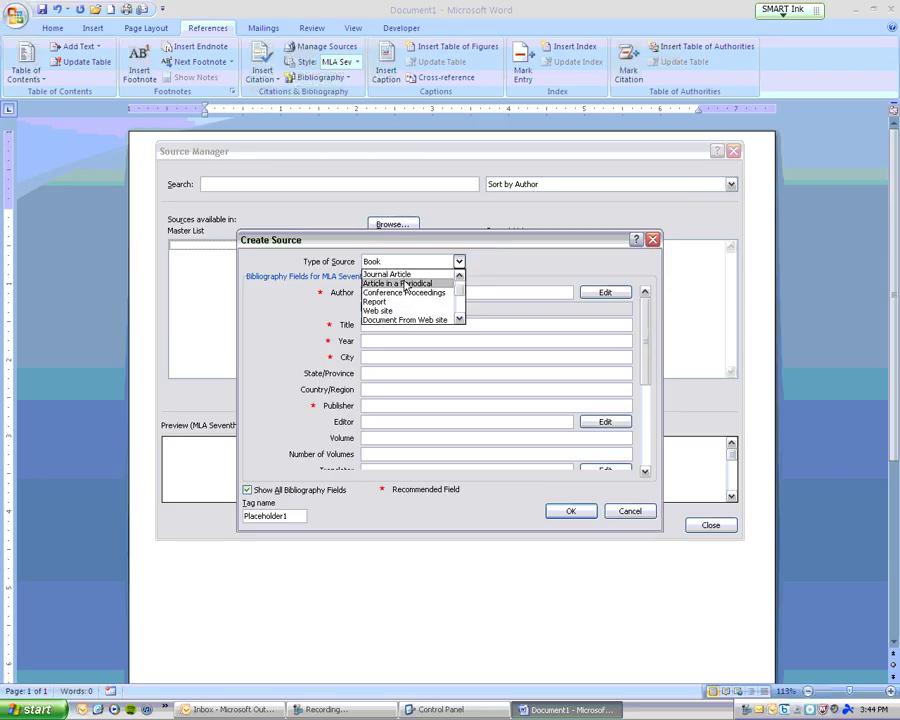
{"action": "scroll", "coordinate": [459, 288], "scroll_direction": "up", "scroll_amount": 1}
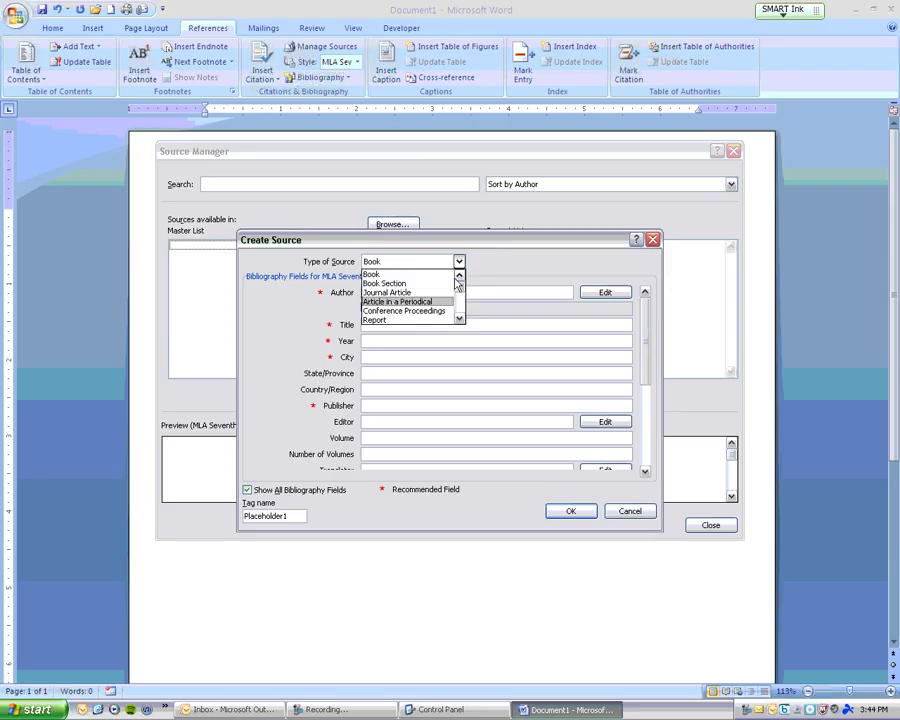
{"action": "scroll", "coordinate": [459, 288], "scroll_direction": "down", "scroll_amount": 3}
{"action": "left_click", "coordinate": [394, 303]}
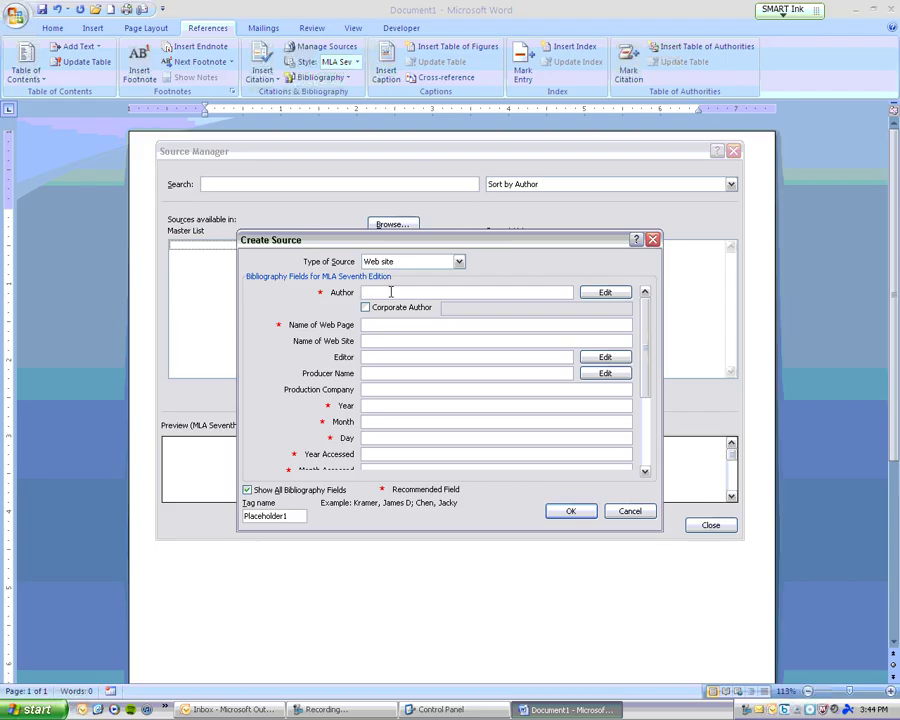
- Enter the author's full name and have the name editor reorder it as last name, first name
{"action": "type", "text": "Darren Rowse"}
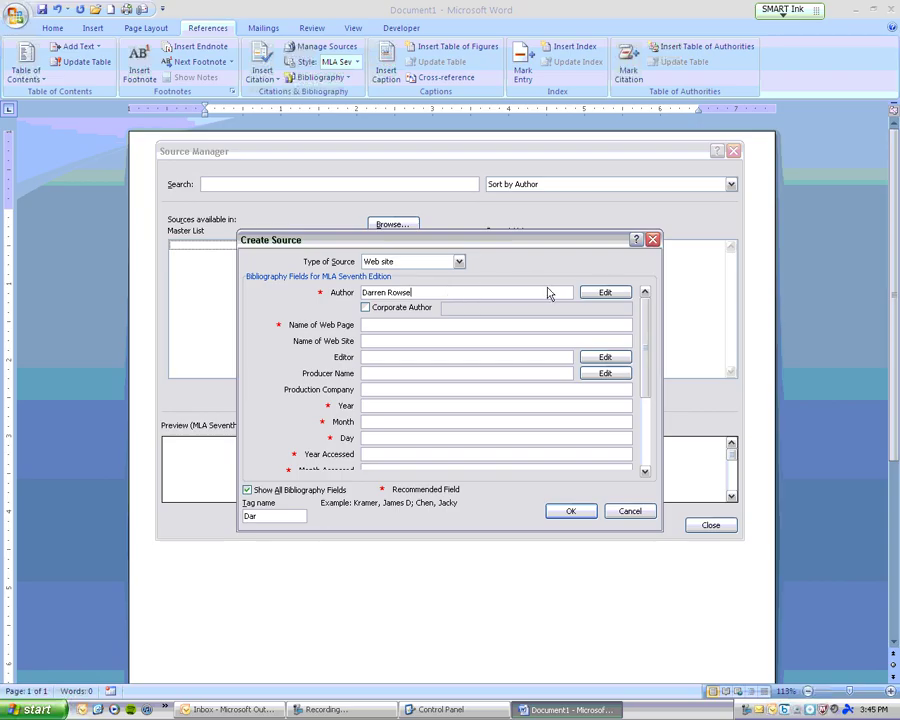
{"action": "left_click", "coordinate": [606, 293]}
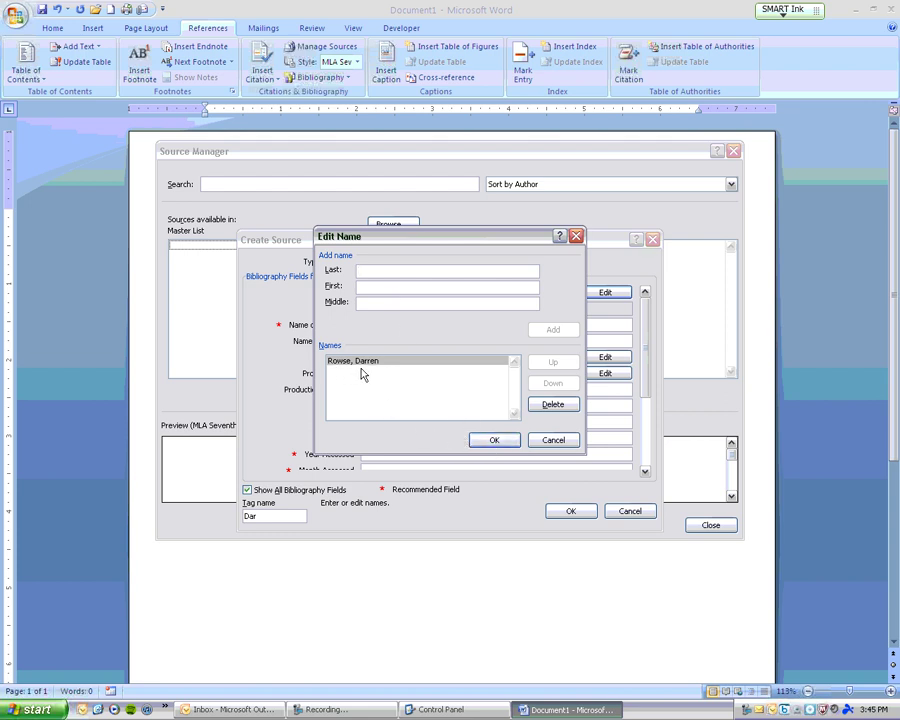
{"action": "left_click", "coordinate": [494, 441]}
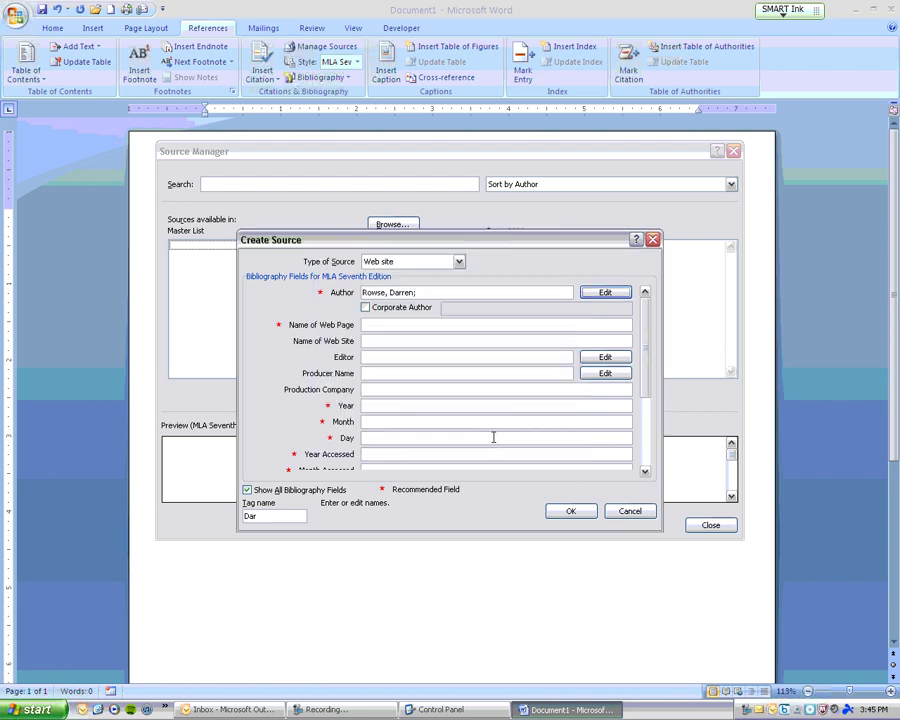
- Name the web page "ISO Settings in Digital Photography" and the web site "Digital Photography School"
{"action": "left_click", "coordinate": [377, 324]}
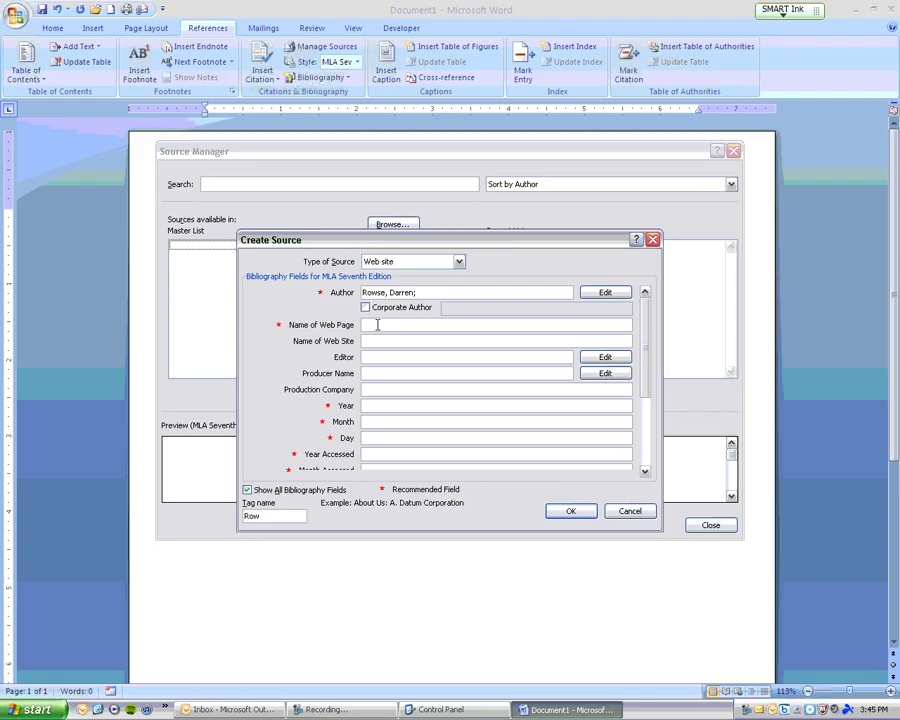
{"action": "type", "text": "ISO Settings in Digital Photography"}
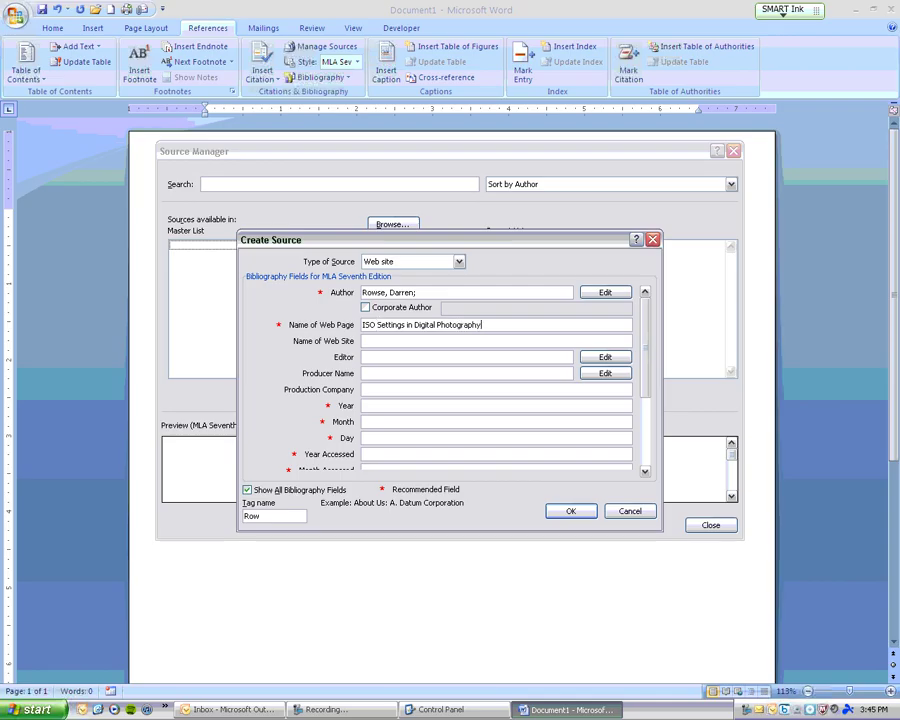
{"action": "key", "text": "Tab"}
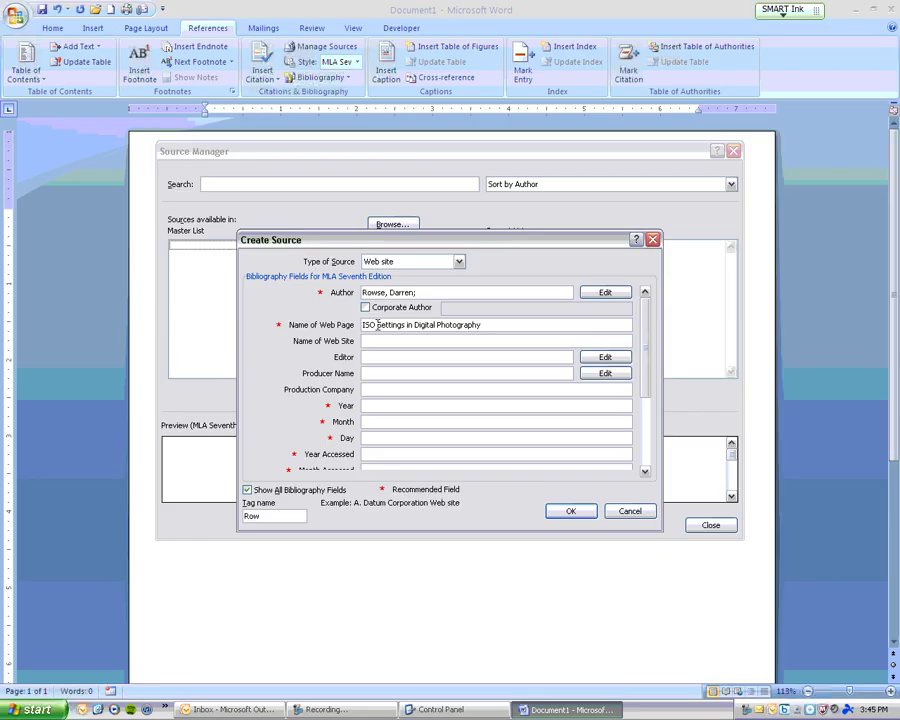
{"action": "type", "text": "Digital Photography"}
{"action": "type", "text": "School"}
{"action": "key", "text": "Tab"}
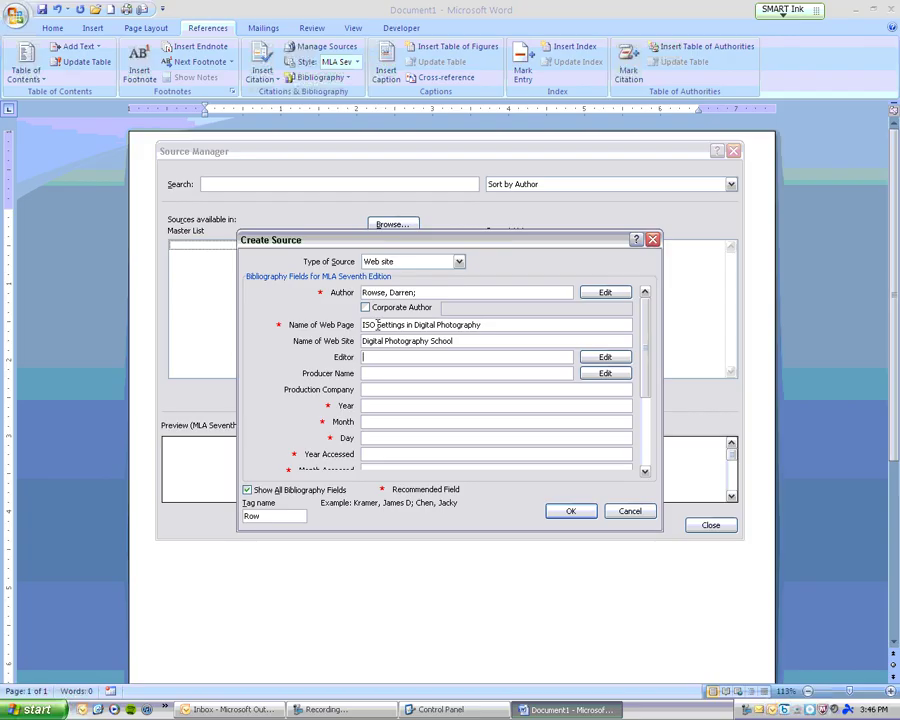
- Look through the remaining bibliography fields of the web site source, from the editor field down to the last one
{"action": "key", "text": "Tab"}
{"action": "key", "text": "Tab"}
{"action": "left_click", "coordinate": [401, 388]}
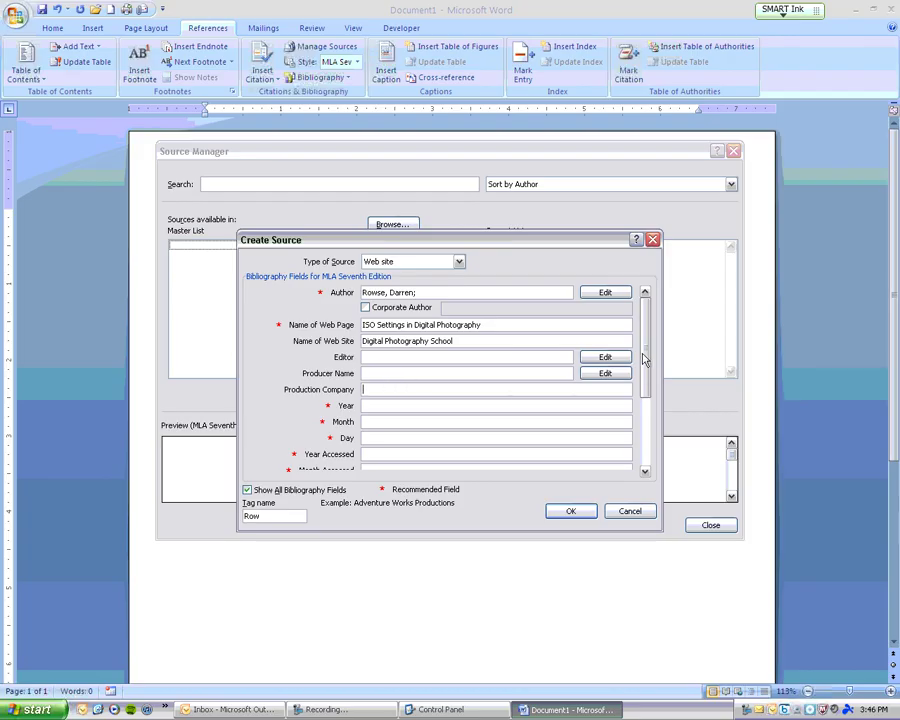
{"action": "key", "text": "Tab"}
{"action": "key", "text": "Tab"}
{"action": "key", "text": "Tab"}
{"action": "key", "text": "Tab"}
{"action": "key", "text": "Tab"}
{"action": "key", "text": "Tab"}
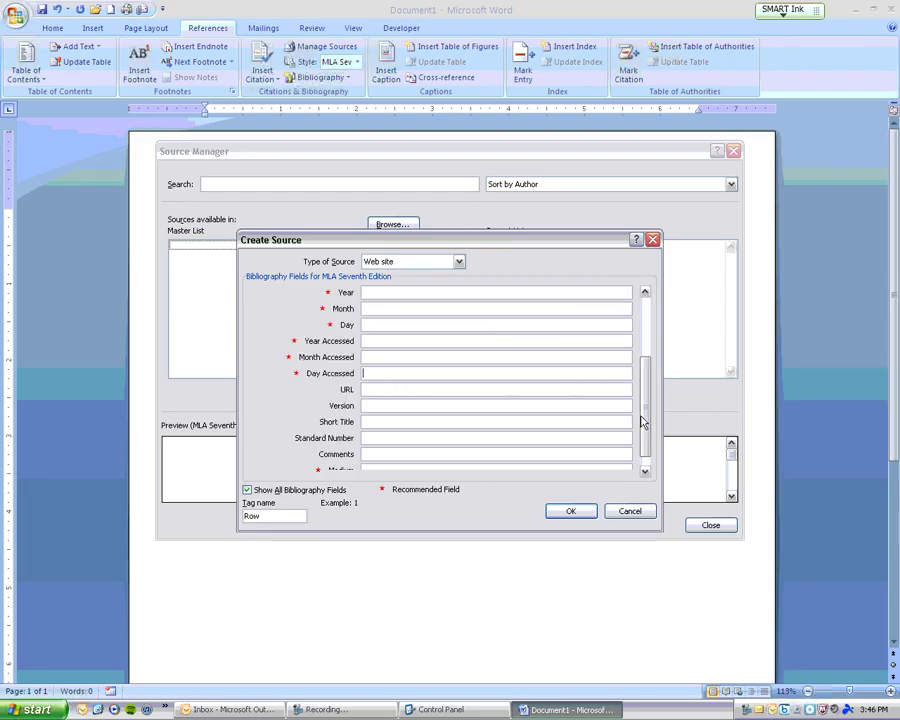
{"action": "left_click", "coordinate": [643, 471]}
{"action": "left_click", "coordinate": [646, 320]}
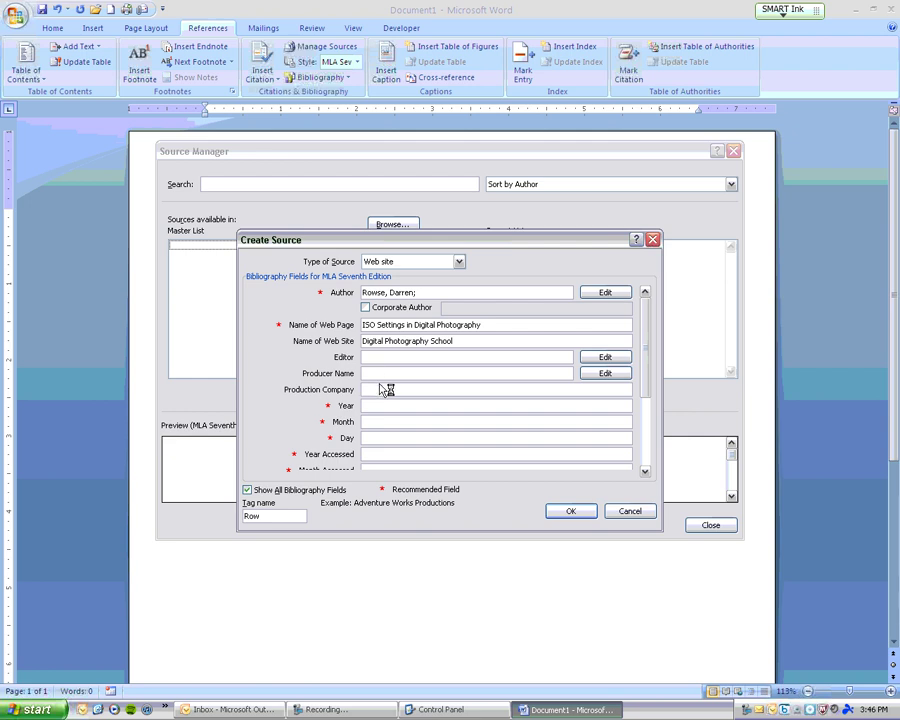
- Enter the site producer's name as the production company and set the publication year to 2012
{"action": "type", "text": "Matt Brett"}
{"action": "left_click", "coordinate": [493, 404]}
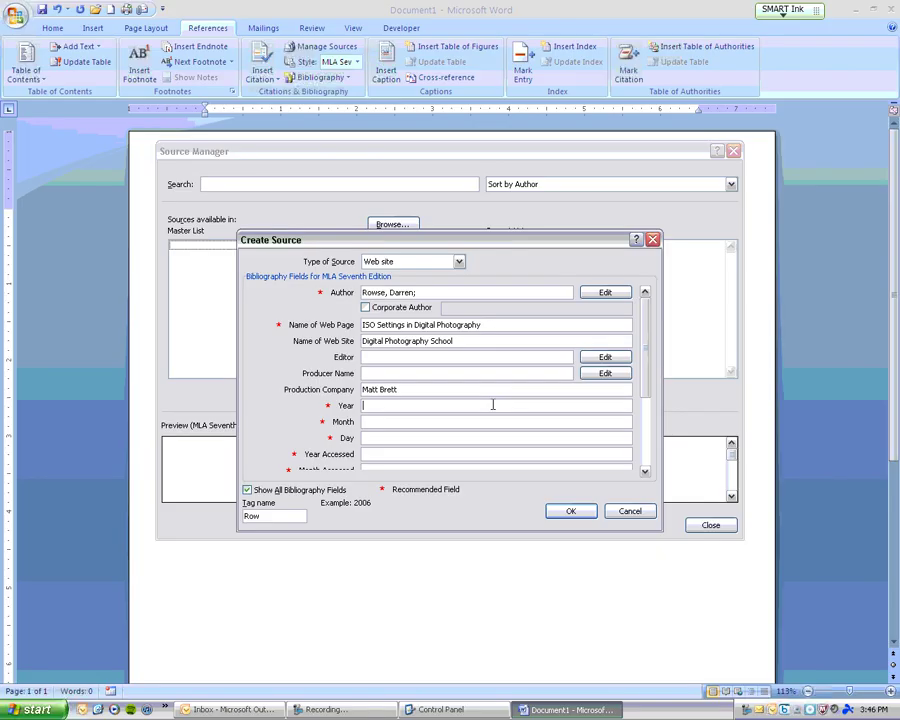
{"action": "type", "text": "2012"}
- Set the source's access date to year 2013, month March, day 11, leaving the publication month and day blank
{"action": "key", "text": "Tab"}
{"action": "key", "text": "Tab"}
{"action": "key", "text": "Tab"}
{"action": "left_click_drag", "start_coordinate": [646, 382], "coordinate": [645, 404]}
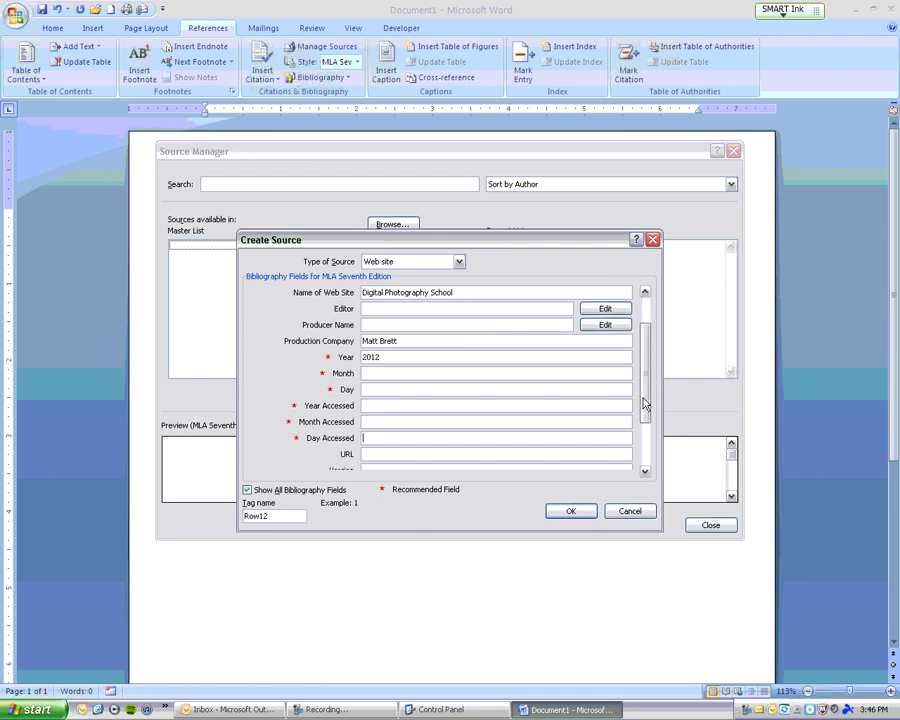
{"action": "left_click", "coordinate": [403, 405]}
{"action": "type", "text": "2013"}
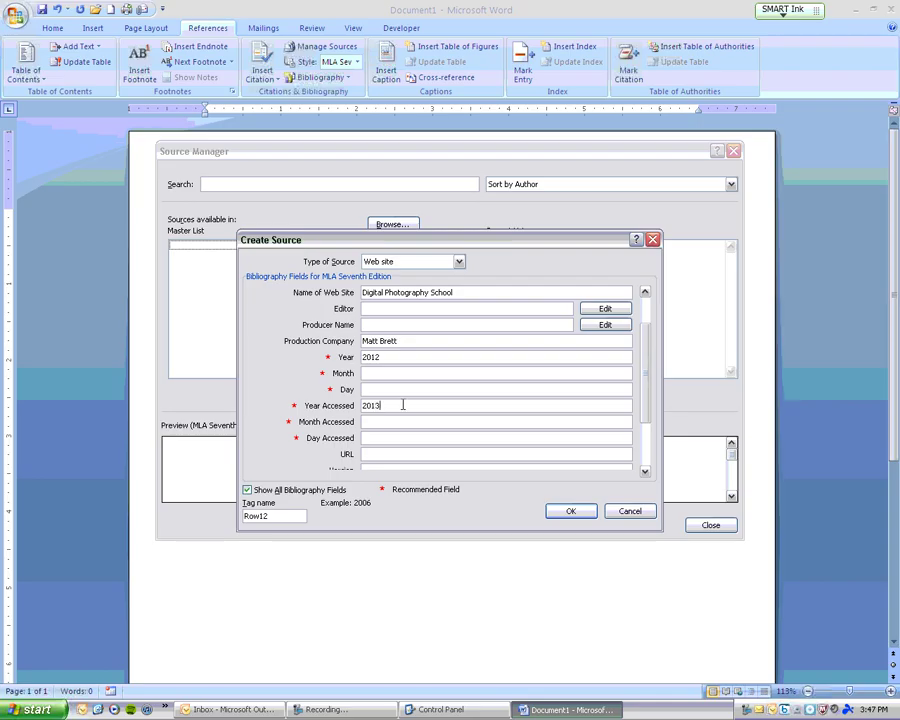
{"action": "key", "text": "Tab"}
{"action": "key", "text": "BackSpace"}
{"action": "key", "text": "BackSpace"}
{"action": "type", "text": "March"}
{"action": "key", "text": "Tab"}
{"action": "type", "text": "11"}
- Set the source's medium to Web, leaving the URL blank
{"action": "left_click", "coordinate": [645, 452]}
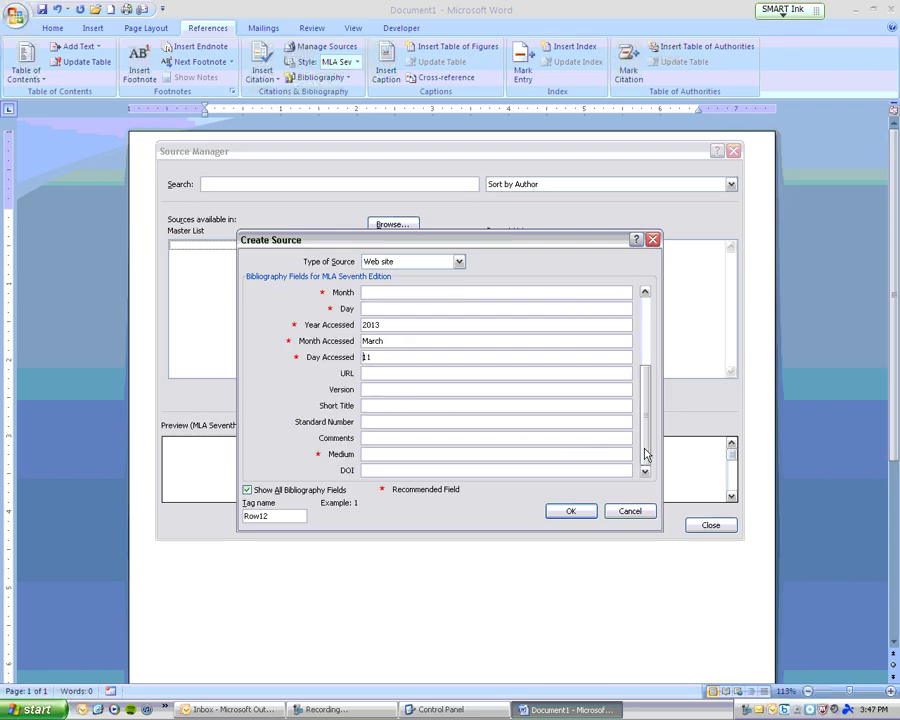
{"action": "left_click", "coordinate": [451, 373]}
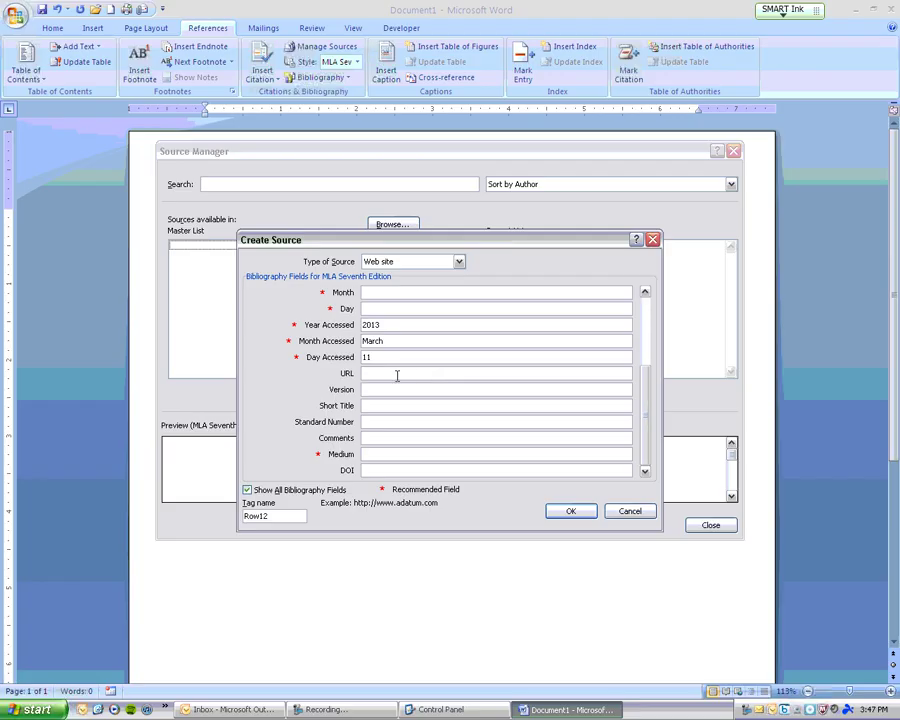
{"action": "left_click", "coordinate": [394, 455]}
{"action": "left_click", "coordinate": [367, 373]}
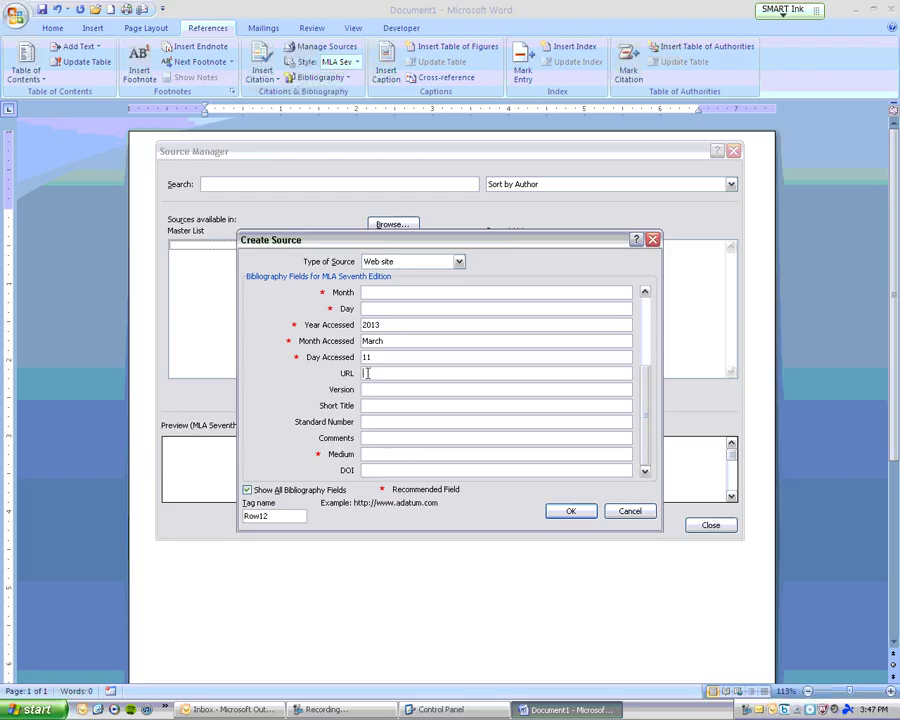
{"action": "left_click", "coordinate": [371, 454]}
{"action": "type", "text": "Web"}
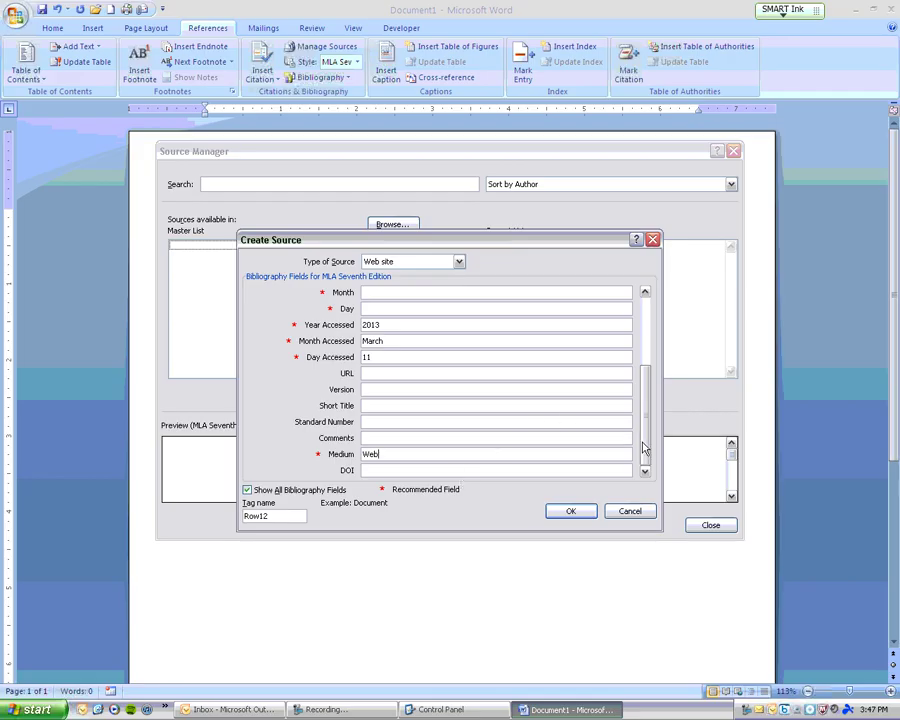
- Check the completed bibliography fields of the web site source and save it to the source lists
{"action": "left_click_drag", "start_coordinate": [643, 447], "coordinate": [645, 323]}
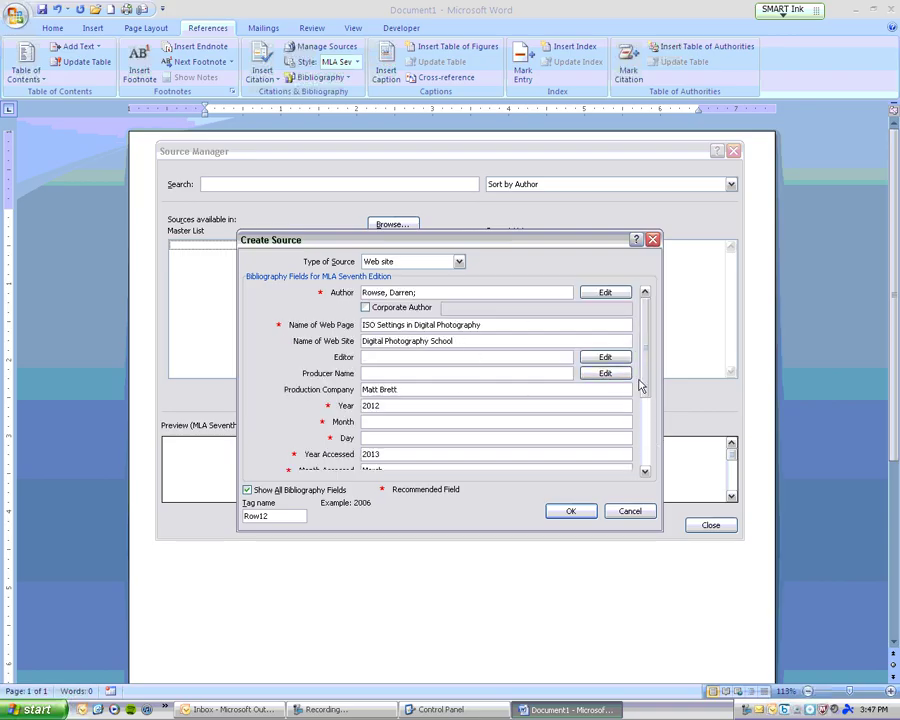
{"action": "key", "text": "Tab"}
{"action": "key", "text": "Tab"}
{"action": "key", "text": "Tab"}
{"action": "key", "text": "Tab"}
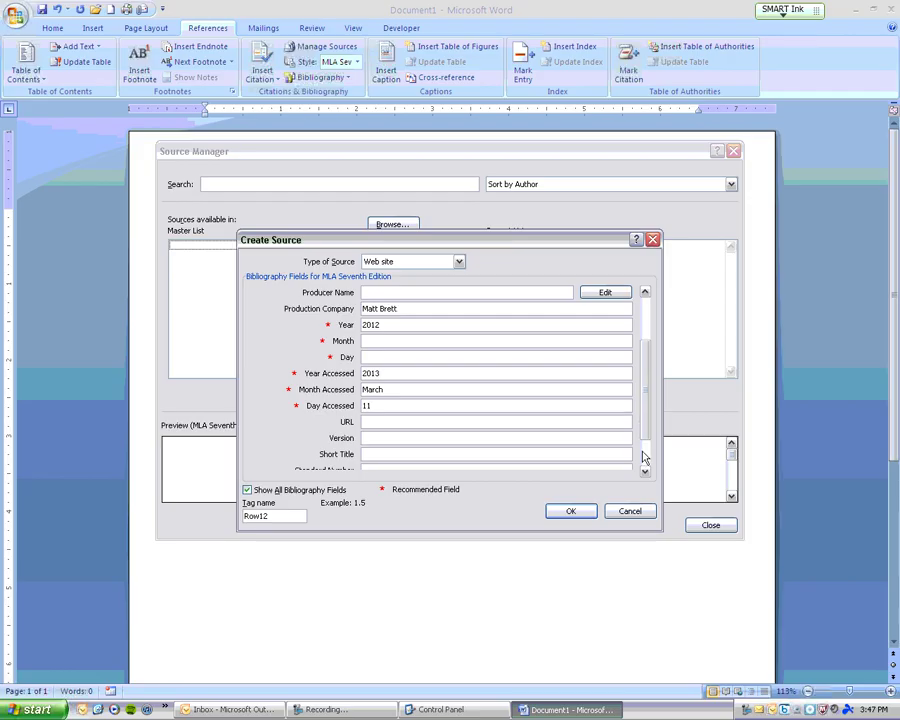
{"action": "left_click", "coordinate": [641, 457]}
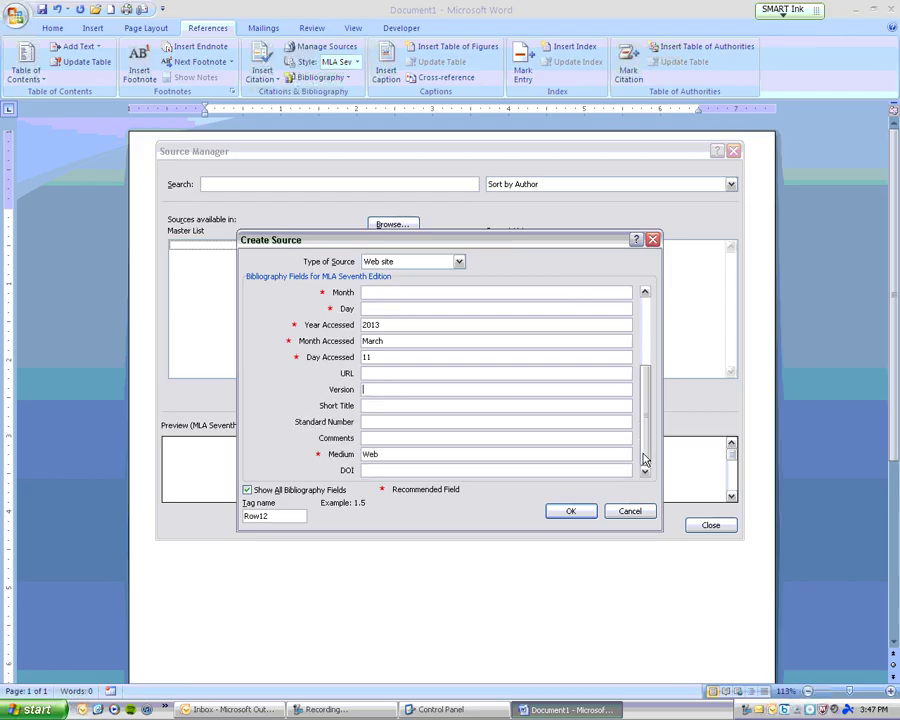
{"action": "left_click", "coordinate": [570, 510]}
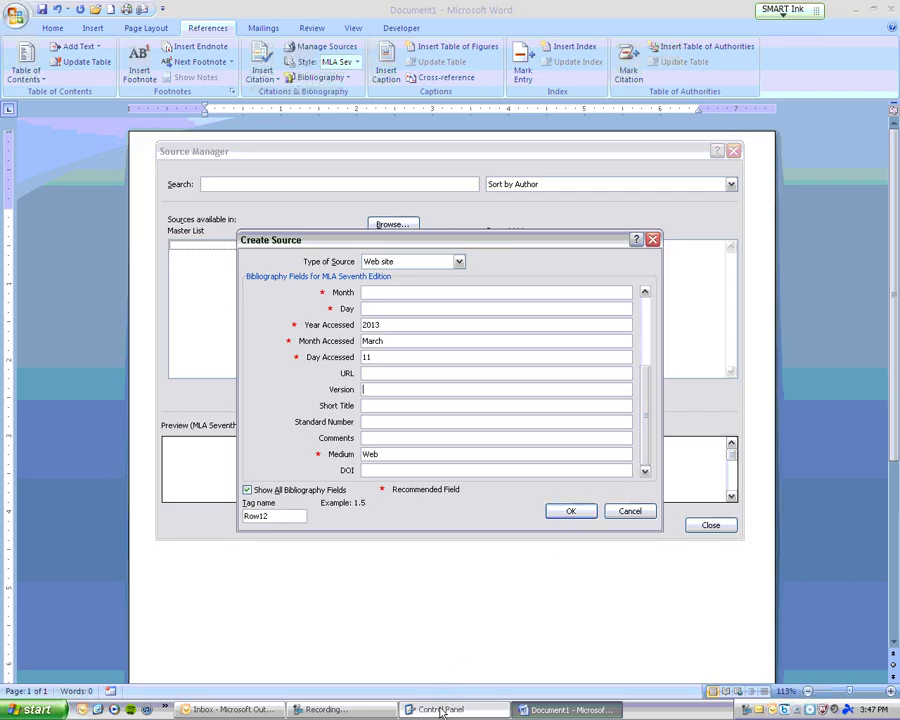
{"action": "left_click", "coordinate": [345, 709]}
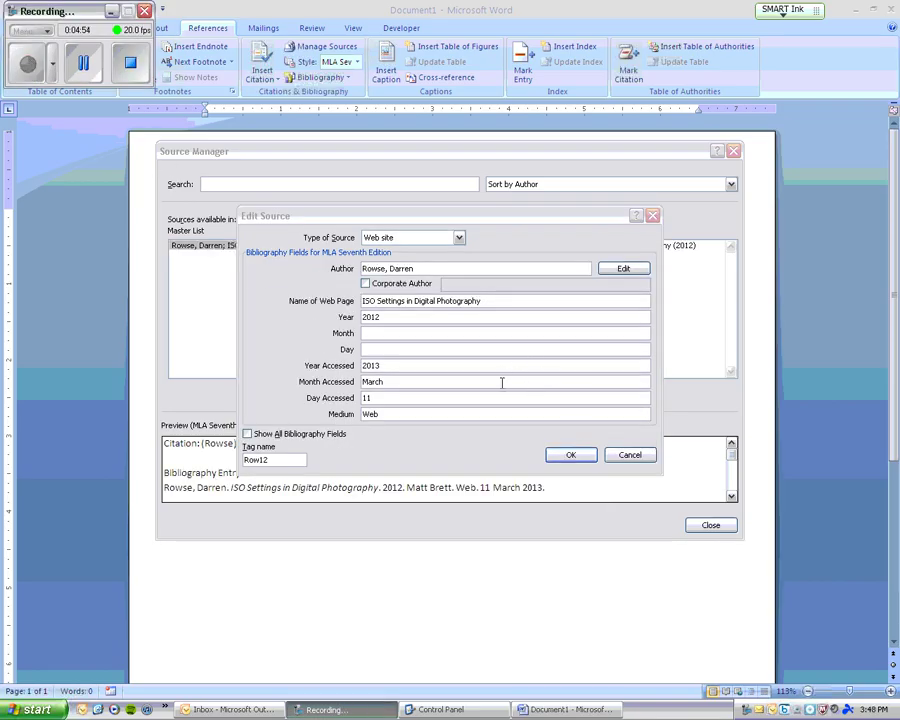
{"action": "left_click", "coordinate": [573, 457]}
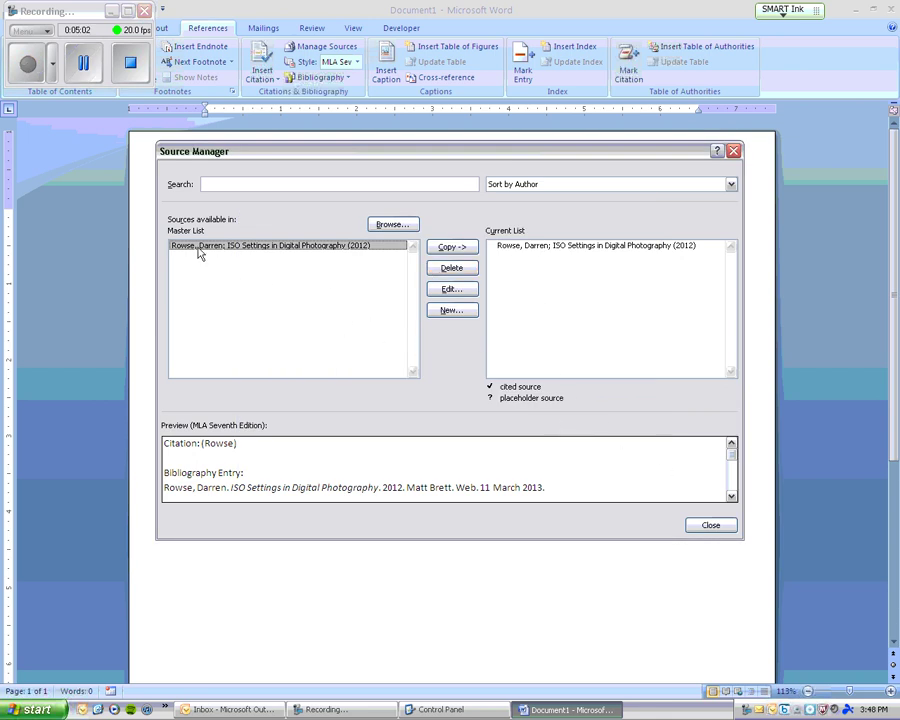
- Start another new source of type Web site with all bibliography fields shown
{"action": "left_click", "coordinate": [556, 320]}
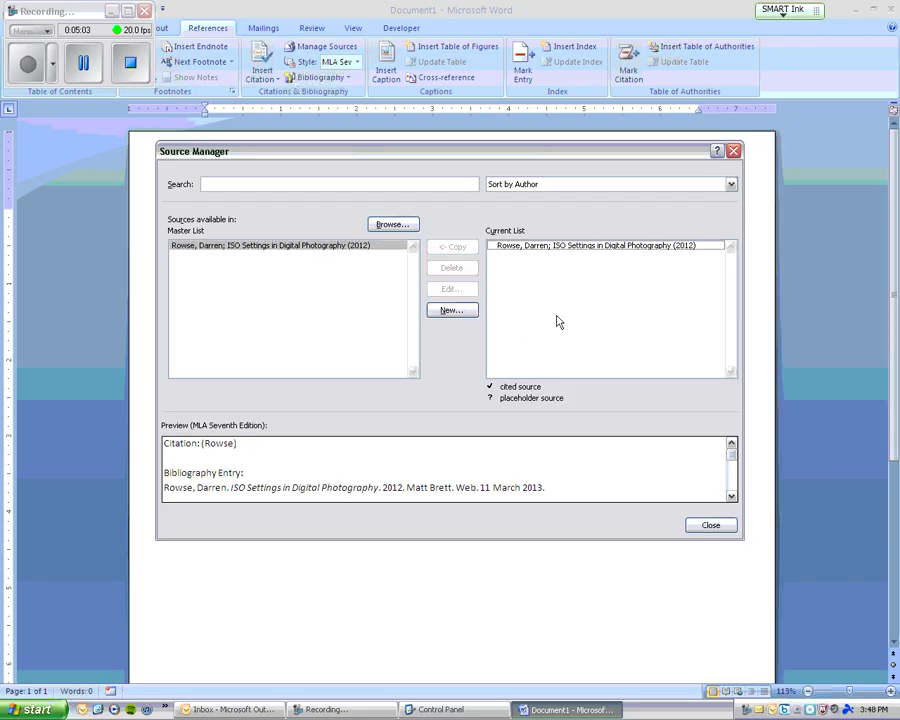
{"action": "left_click", "coordinate": [449, 311]}
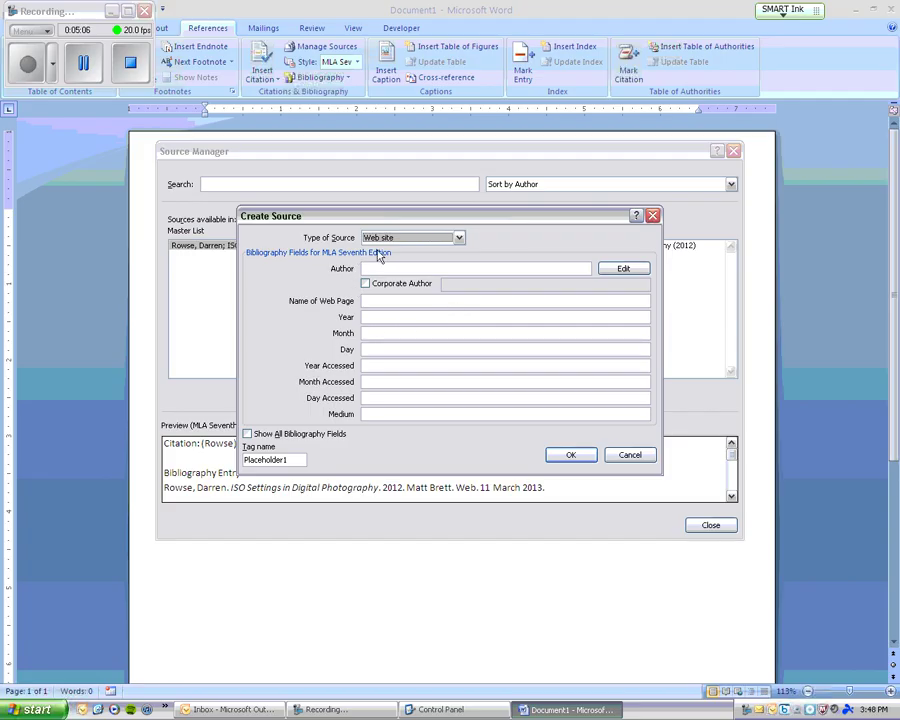
{"action": "left_click", "coordinate": [459, 239]}
{"action": "left_click", "coordinate": [459, 239]}
{"action": "left_click", "coordinate": [459, 239]}
{"action": "left_click", "coordinate": [459, 239]}
{"action": "left_click", "coordinate": [256, 434]}
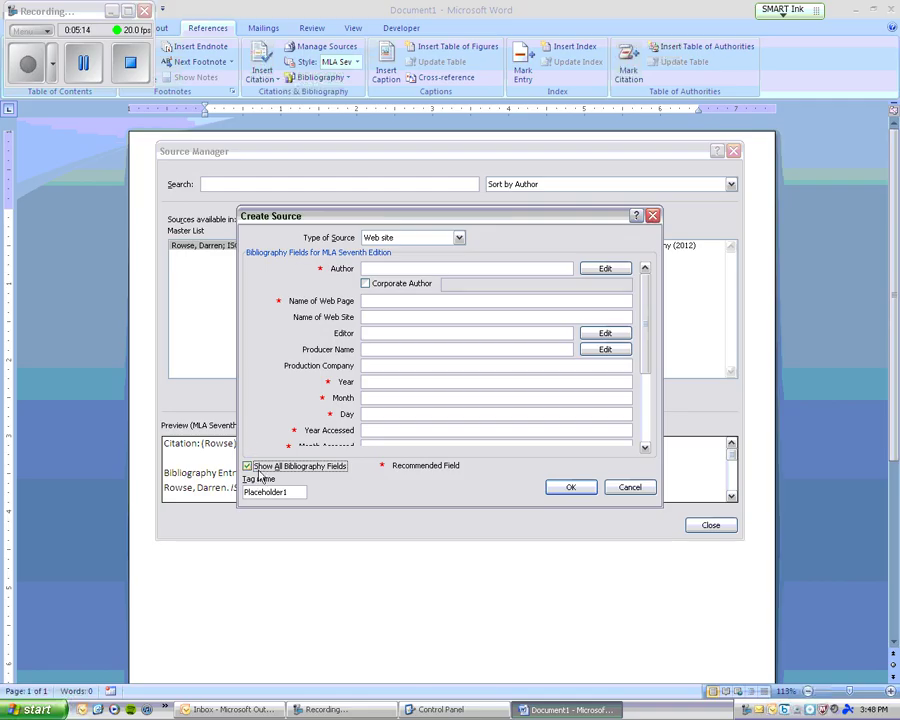
{"action": "left_click", "coordinate": [386, 333]}
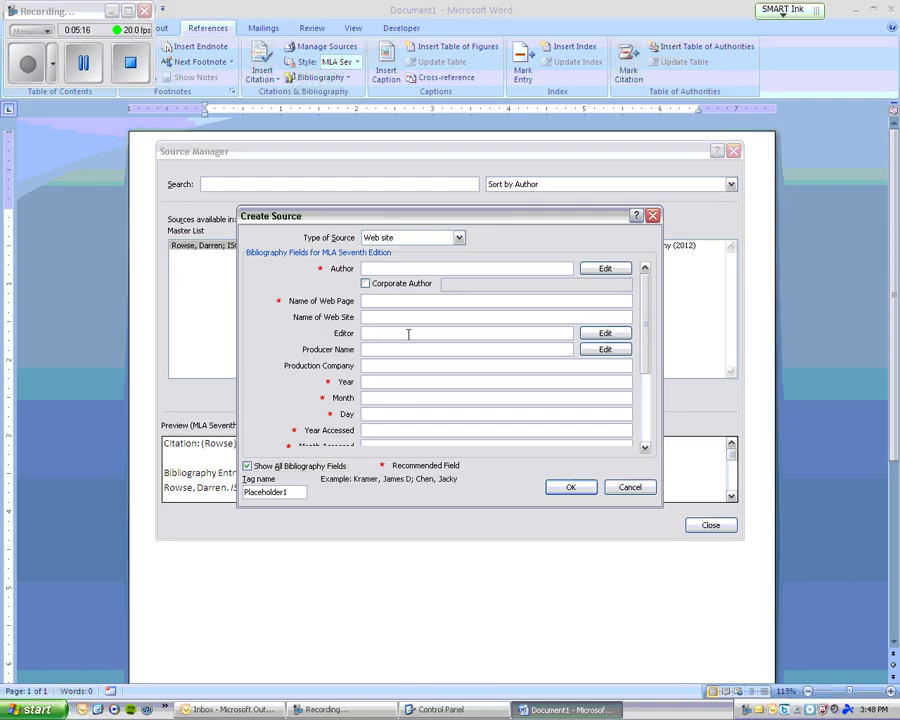
{"action": "mouse_move", "coordinate": [646, 301]}
{"action": "left_mouse_down"}
{"action": "mouse_move", "coordinate": [652, 346]}
{"action": "mouse_move", "coordinate": [647, 281]}
{"action": "left_mouse_up"}
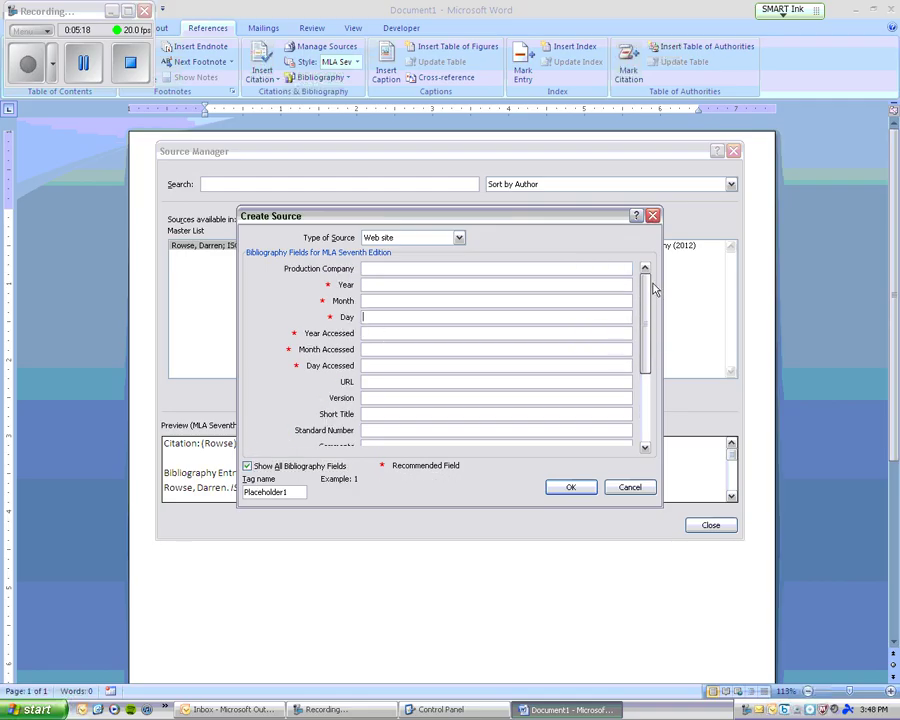
{"action": "left_click", "coordinate": [83, 63]}
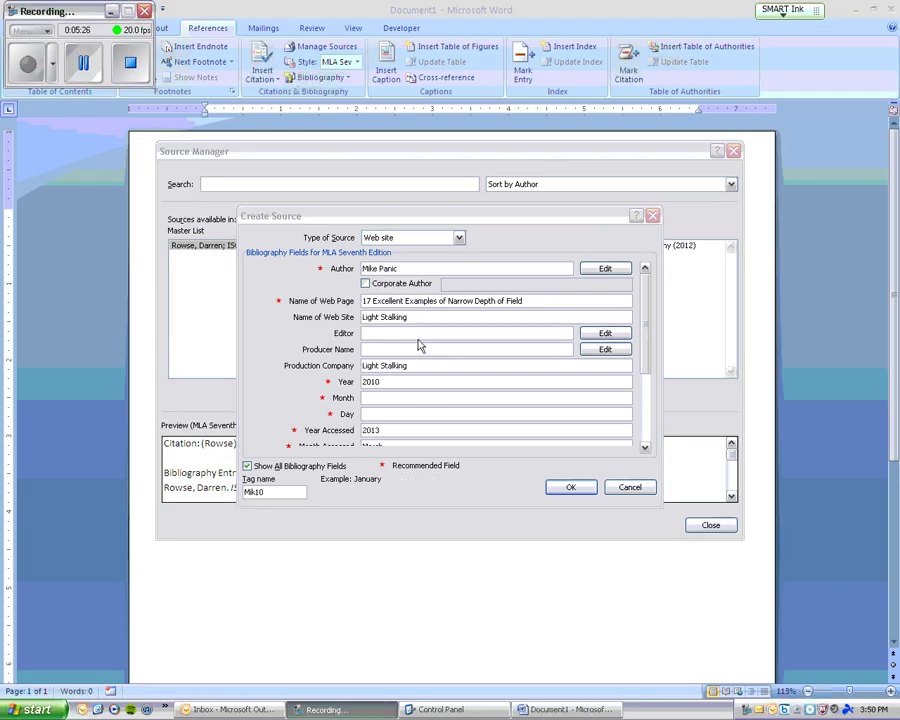
- Set the second web site source's publication month to April and day to 15, and save the source
{"action": "left_click", "coordinate": [392, 360]}
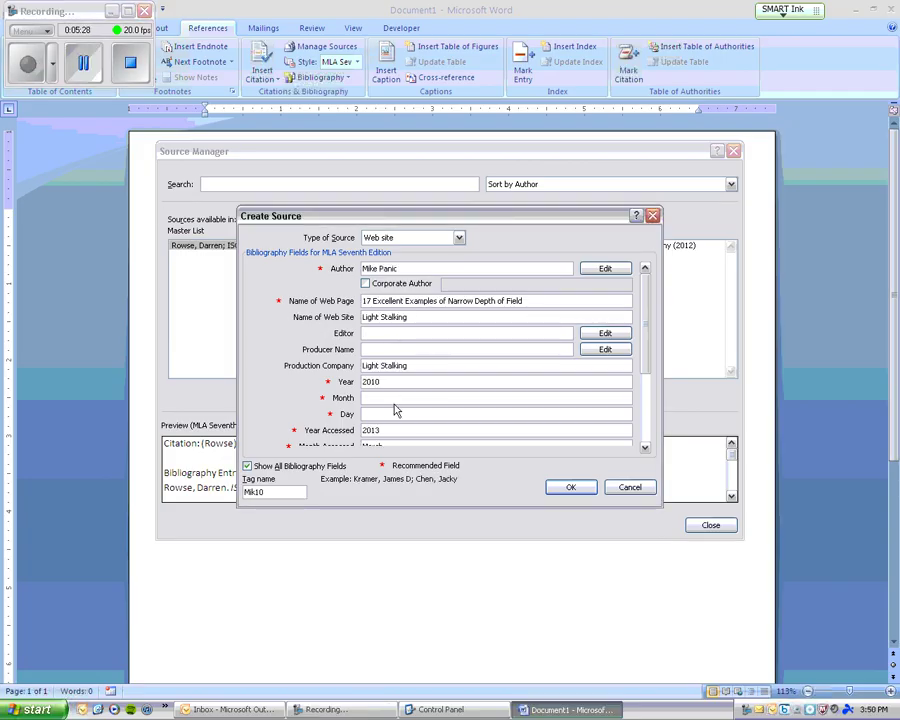
{"action": "left_click", "coordinate": [396, 398]}
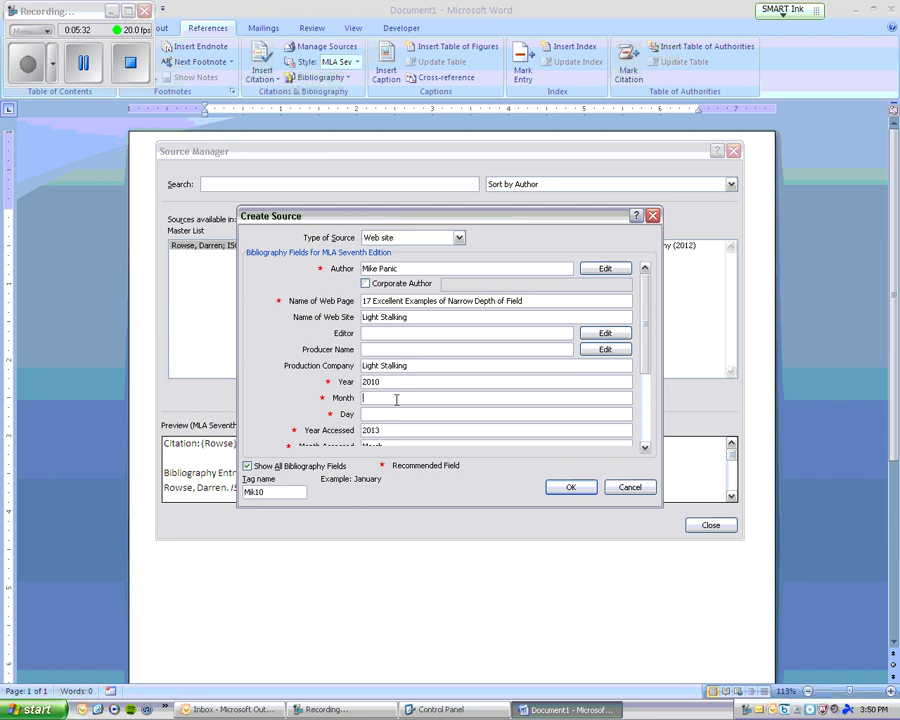
{"action": "type", "text": "April"}
{"action": "key", "text": "Tab"}
{"action": "type", "text": "15"}
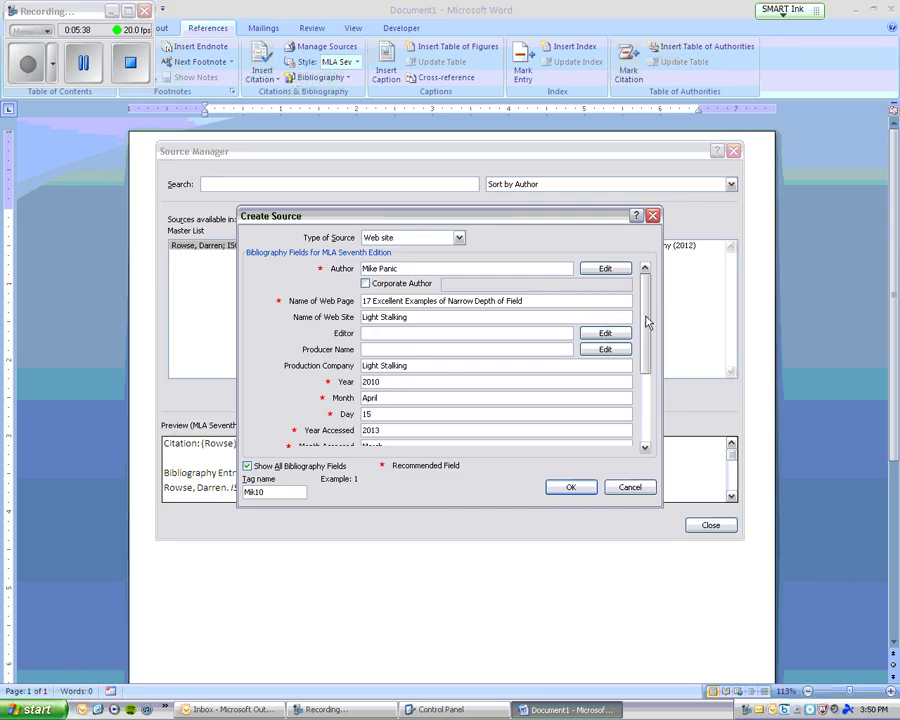
{"action": "left_click_drag", "start_coordinate": [646, 321], "coordinate": [645, 394]}
{"action": "left_click", "coordinate": [570, 487]}
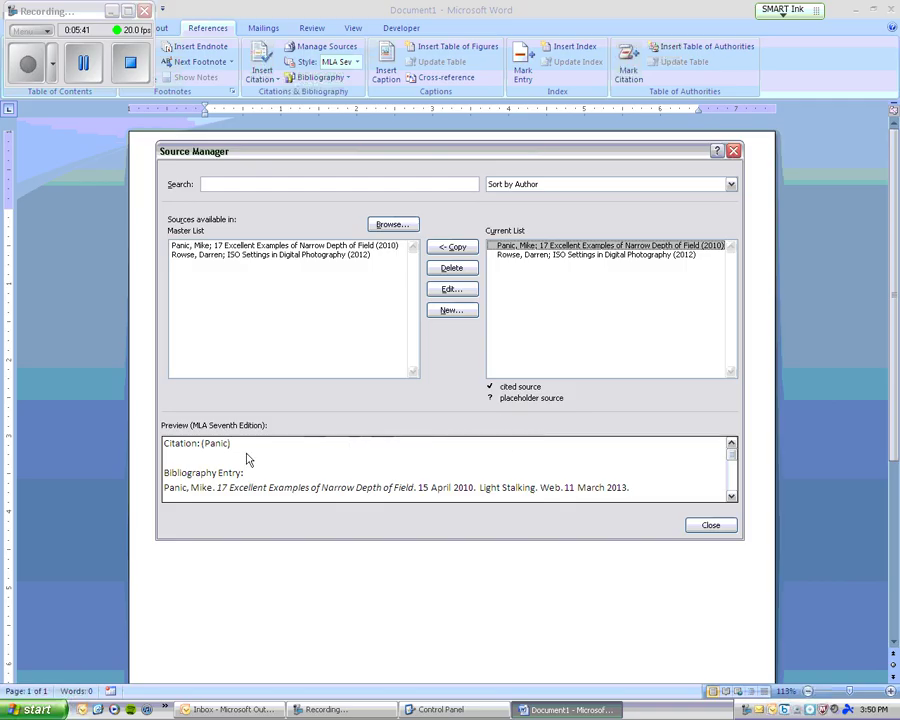
- Examine the citation and bibliography previews of both sources, then close the Source Manager
{"action": "left_click", "coordinate": [731, 496]}
{"action": "left_click", "coordinate": [731, 496]}
{"action": "left_click", "coordinate": [731, 496]}
{"action": "scroll", "coordinate": [733, 470], "scroll_direction": "up", "scroll_amount": 2}
{"action": "left_click", "coordinate": [272, 257]}
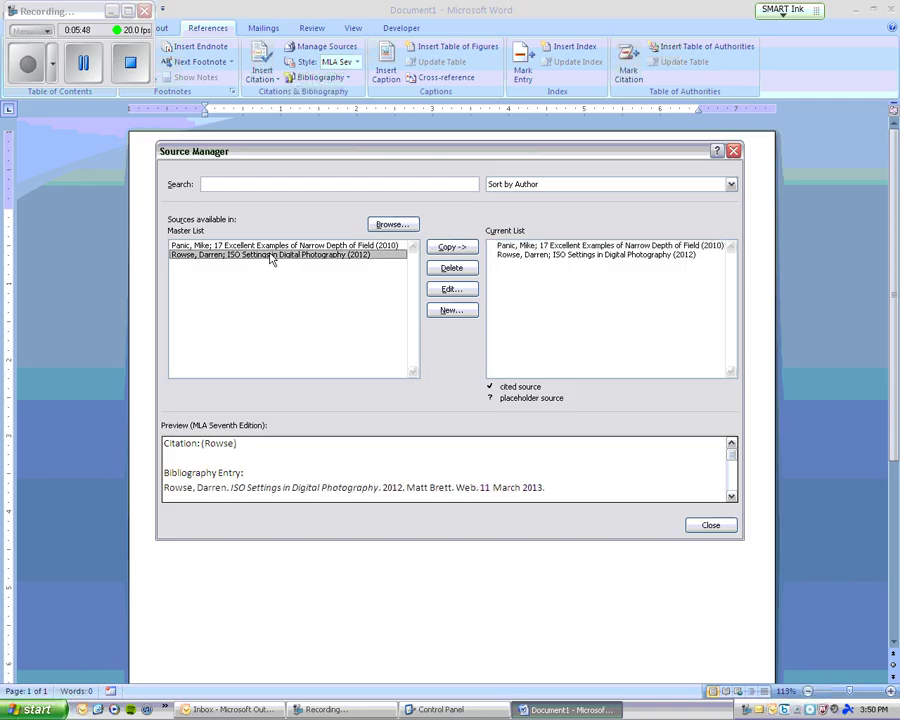
{"action": "left_click", "coordinate": [712, 527]}
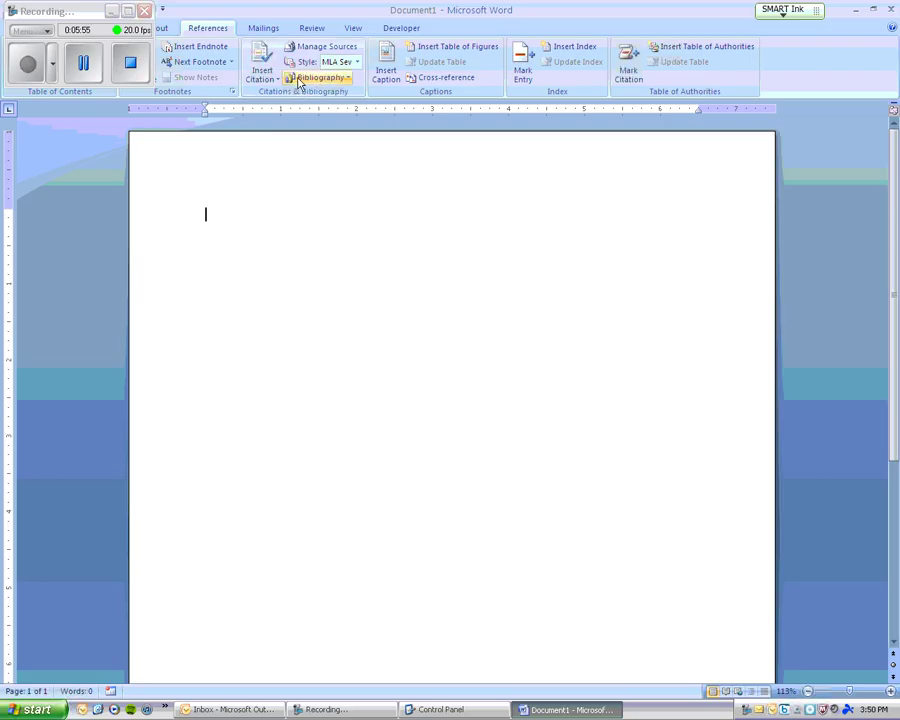
- Insert the built-in Works Cited bibliography into the blank document
{"action": "left_click", "coordinate": [110, 14]}
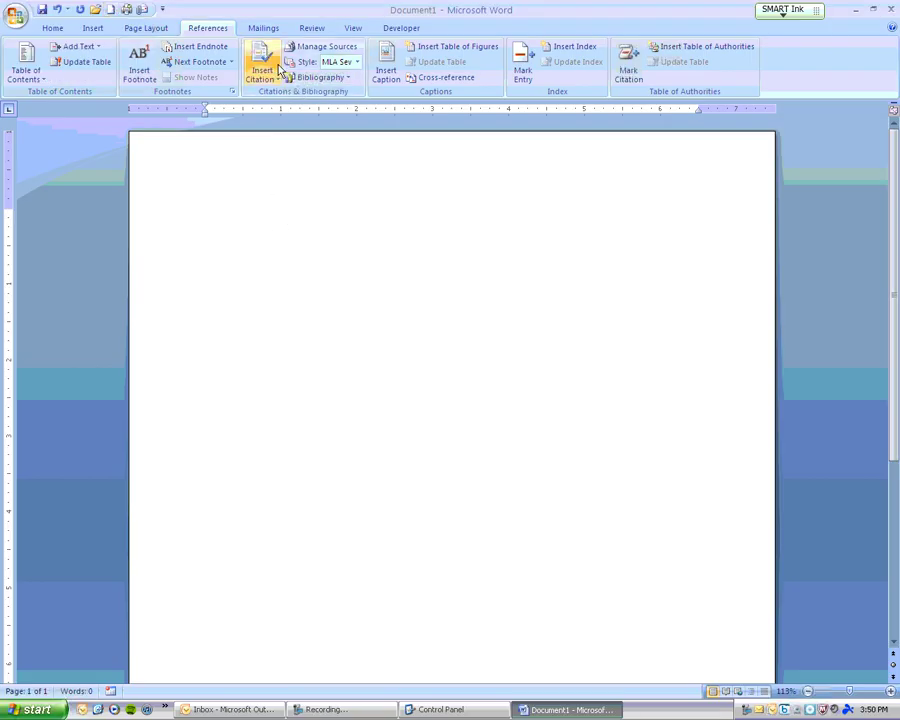
{"action": "left_click", "coordinate": [340, 80]}
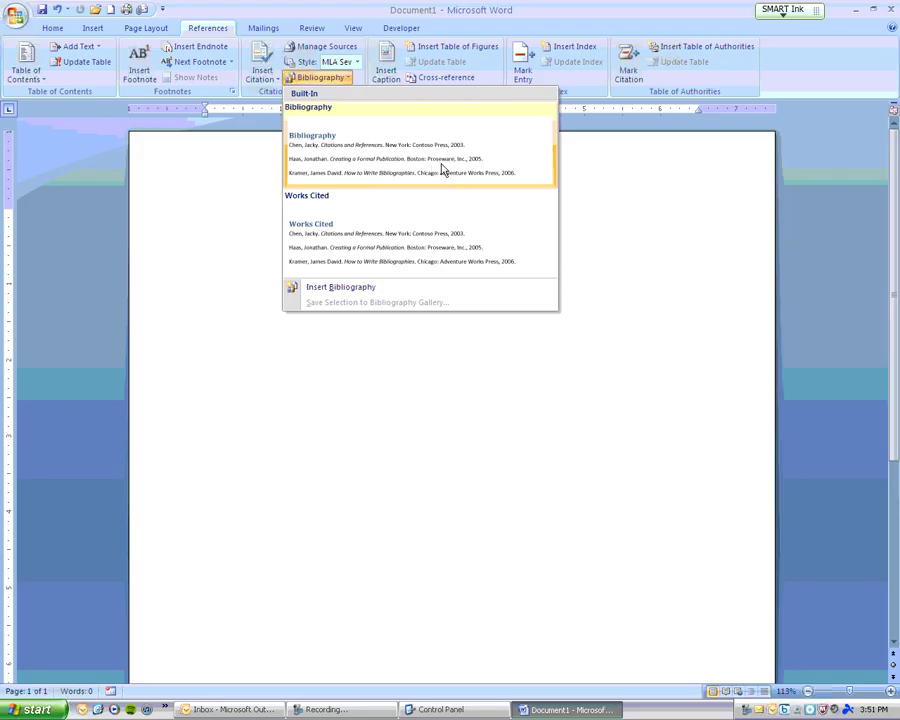
{"action": "left_click", "coordinate": [376, 250]}
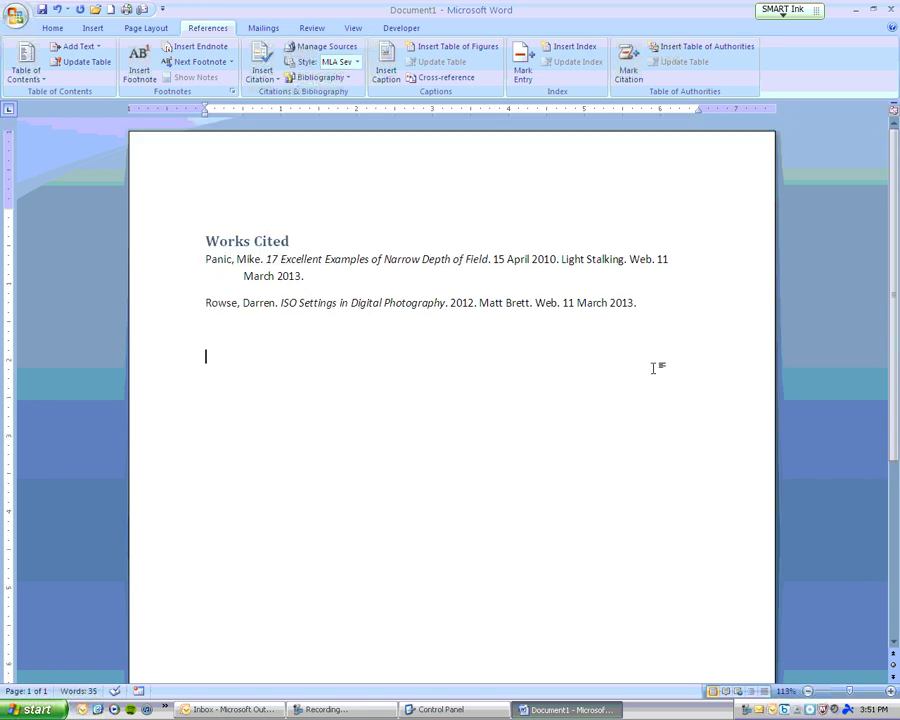
- Add the text "Let's pretend I'm using information from my resource" on a new line below the works cited list
{"action": "key", "text": "Return"}
{"action": "type", "text": "Let's pretend I'm usin"}
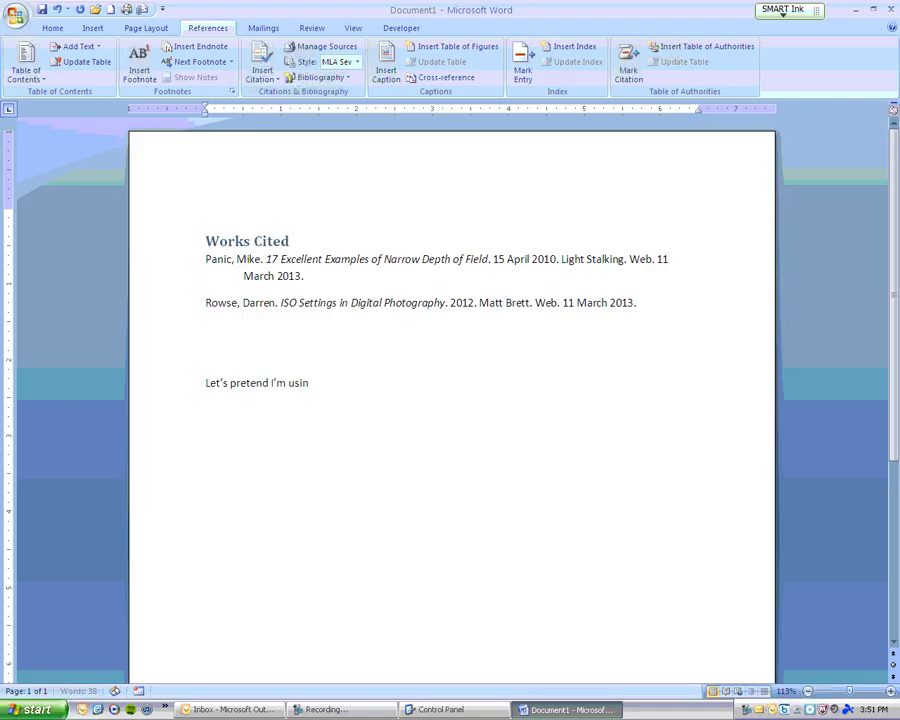
{"action": "type", "text": "g information from my"}
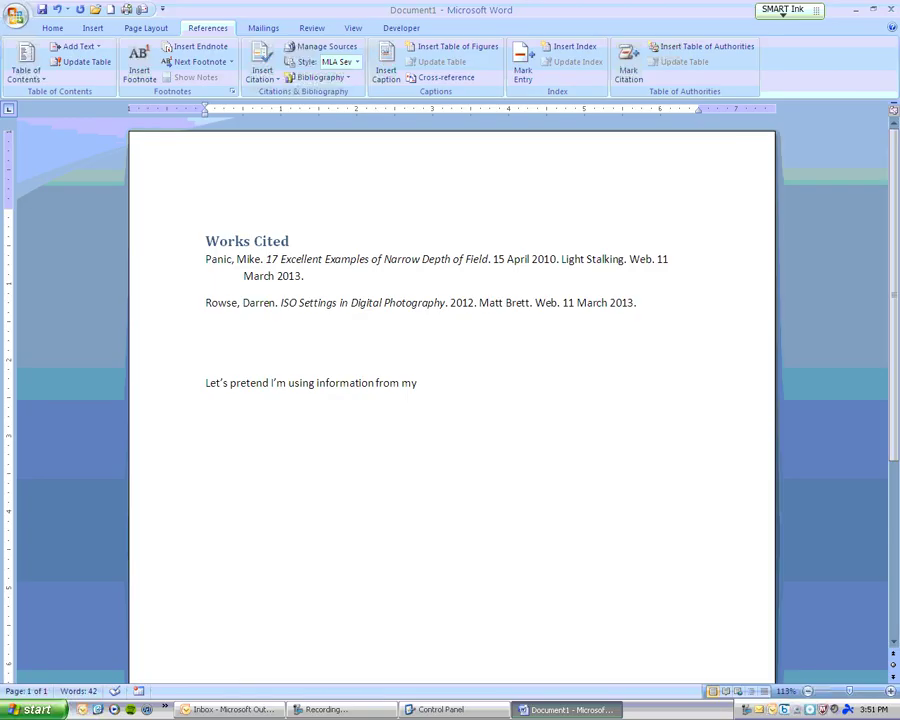
{"action": "type", "text": " resource"}
- End the sentence with a citation of "ISO Settings in Digital Photography" and a period, followed by a citation of "17 Excellent Examples of Narrow Depth of Field"
{"action": "left_click", "coordinate": [262, 68]}
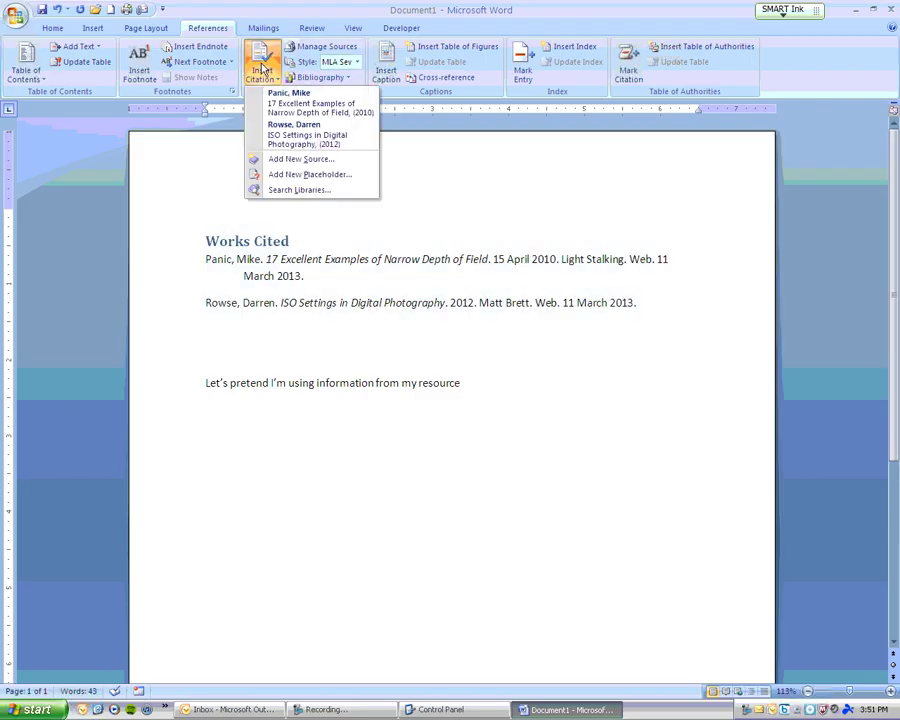
{"action": "left_click", "coordinate": [298, 140]}
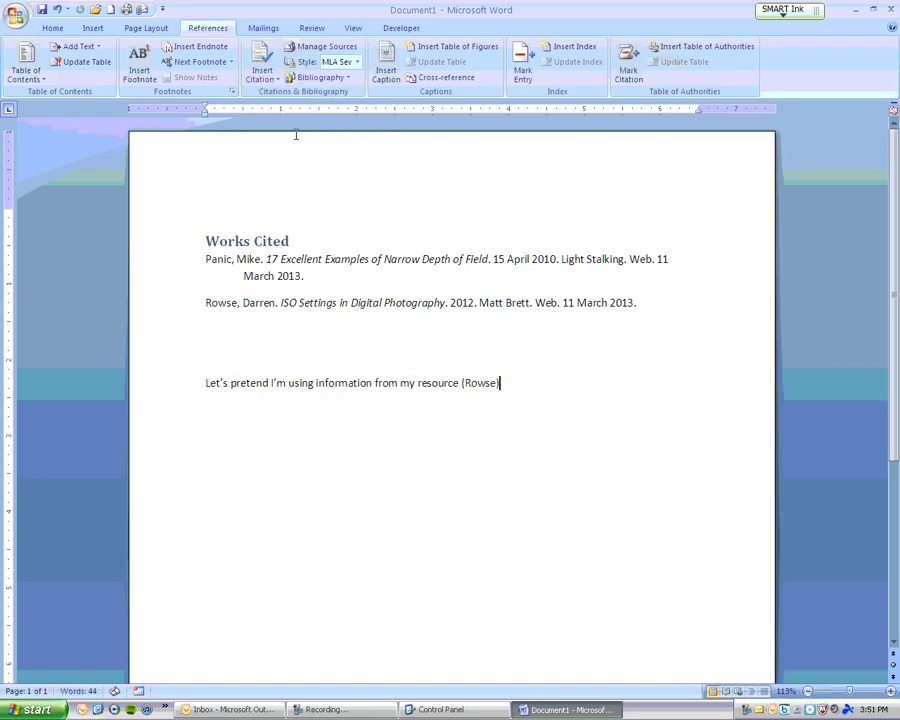
{"action": "type", "text": "."}
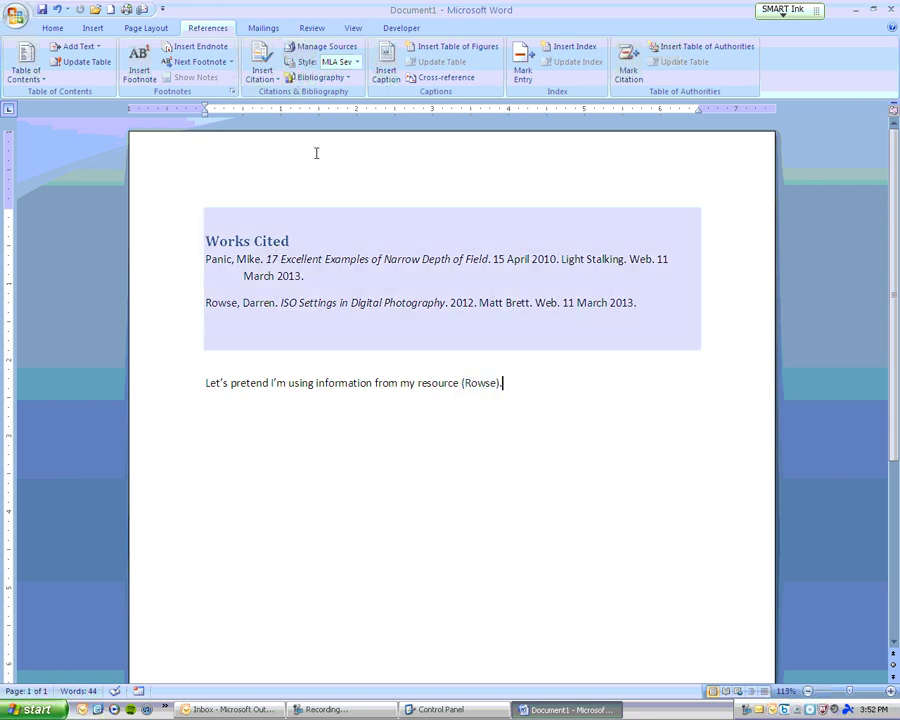
{"action": "left_click", "coordinate": [262, 70]}
{"action": "left_click", "coordinate": [278, 88]}
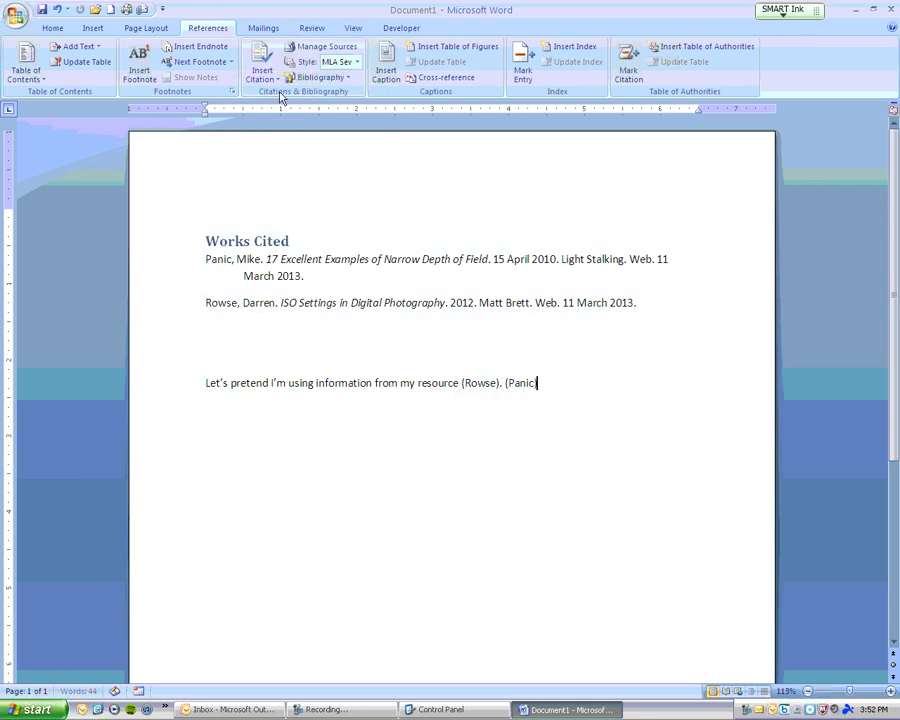
- Insert four more citations after the sentence, alternating between the ISO settings source and the narrow depth of field source
{"action": "left_click", "coordinate": [276, 80]}
{"action": "left_click", "coordinate": [277, 140]}
{"action": "left_click", "coordinate": [263, 72]}
{"action": "left_click", "coordinate": [266, 108]}
{"action": "left_click", "coordinate": [262, 70]}
{"action": "left_click", "coordinate": [269, 134]}
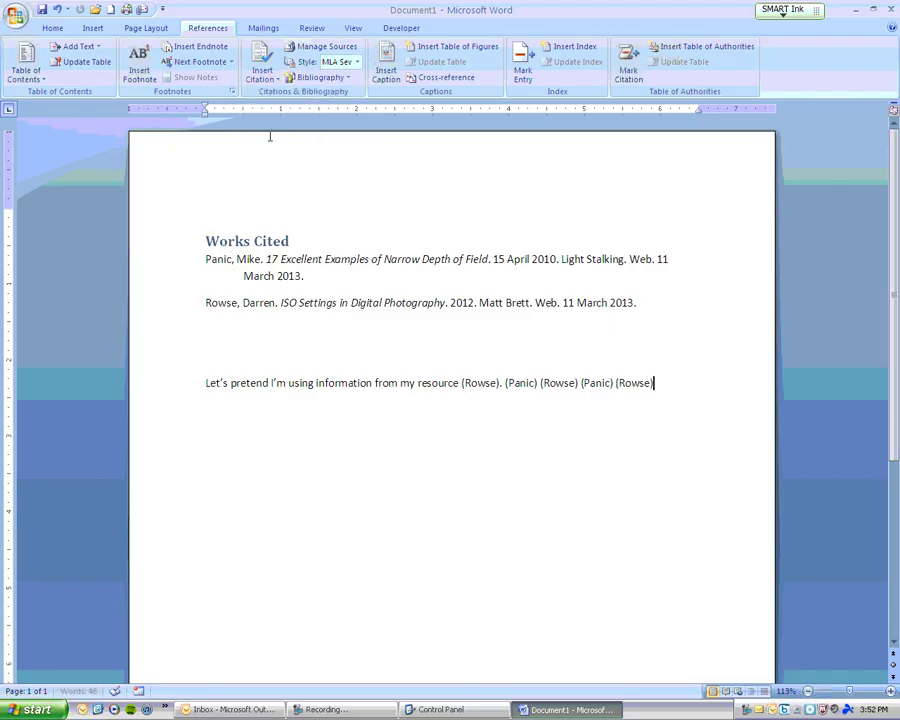
{"action": "left_click", "coordinate": [262, 70]}
{"action": "left_click", "coordinate": [268, 112]}
- Delete the four extra citations, back to the first narrow depth of field citation after the sentence
{"action": "key", "text": "BackSpace"}
{"action": "key", "text": "BackSpace"}
{"action": "key", "text": "BackSpace"}
{"action": "key", "text": "BackSpace"}
{"action": "key", "text": "BackSpace"}
{"action": "key", "text": "BackSpace"}
{"action": "key", "text": "BackSpace"}
{"action": "key", "text": "BackSpace"}
{"action": "key", "text": "BackSpace"}
{"action": "key", "text": "BackSpace"}
{"action": "key", "text": "BackSpace"}
{"action": "key", "text": "BackSpace"}
{"action": "key", "text": "BackSpace"}
{"action": "key", "text": "BackSpace"}
{"action": "key", "text": "BackSpace"}
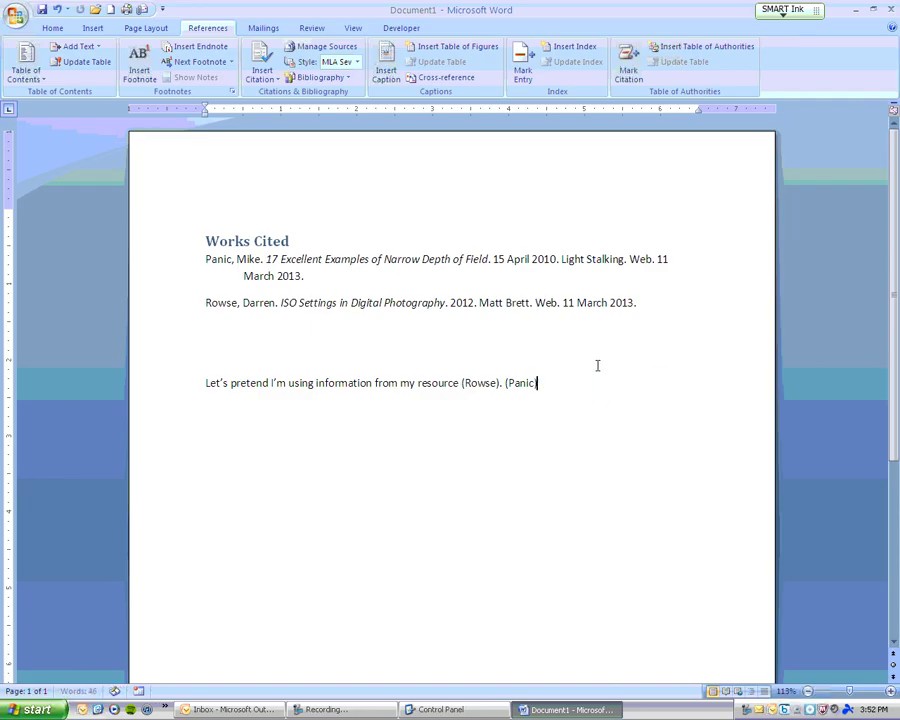